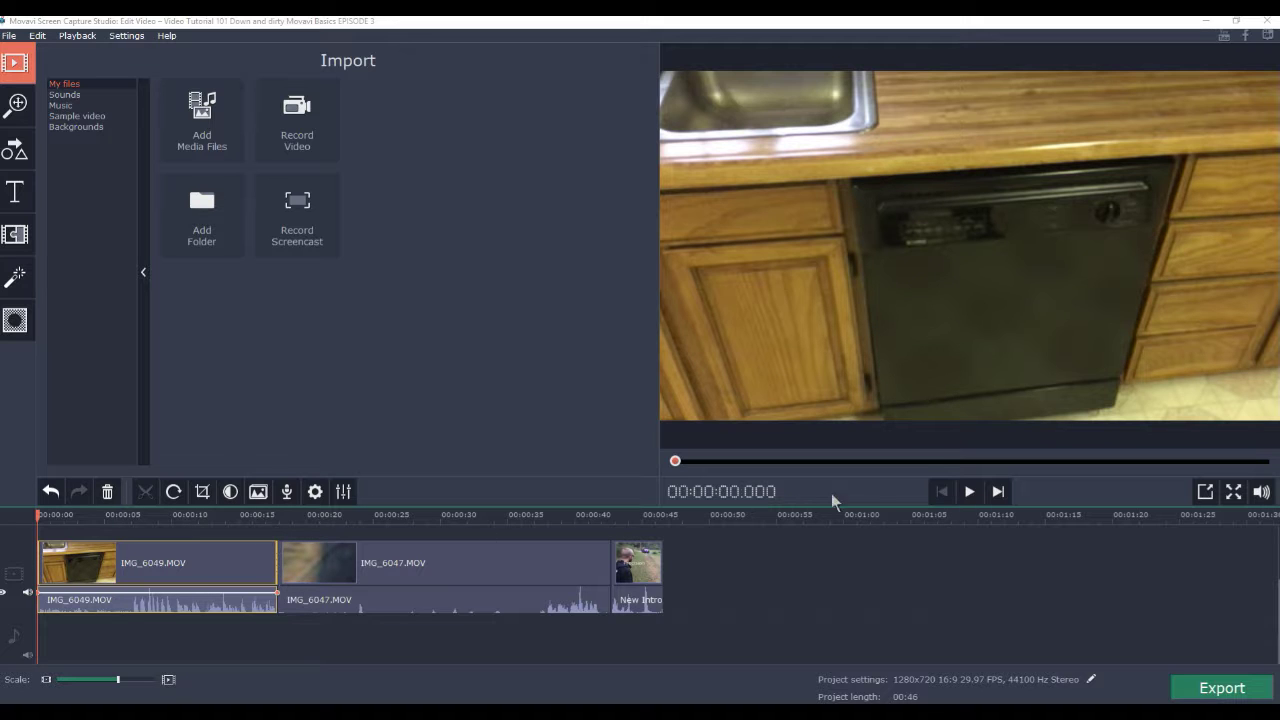
- Play through the IMG_6049.MOV and IMG_6047.MOV clips to review their picture and sound
{"action": "left_click", "coordinate": [972, 492]}
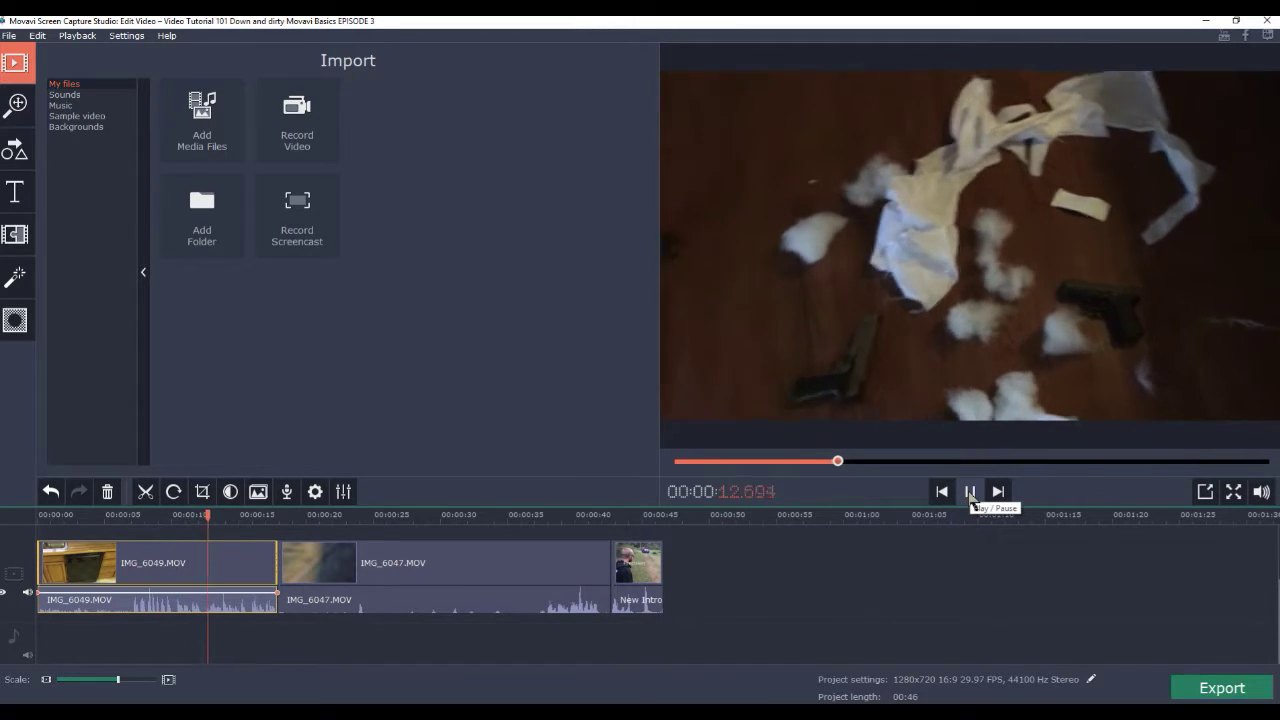
{"action": "left_click", "coordinate": [970, 492]}
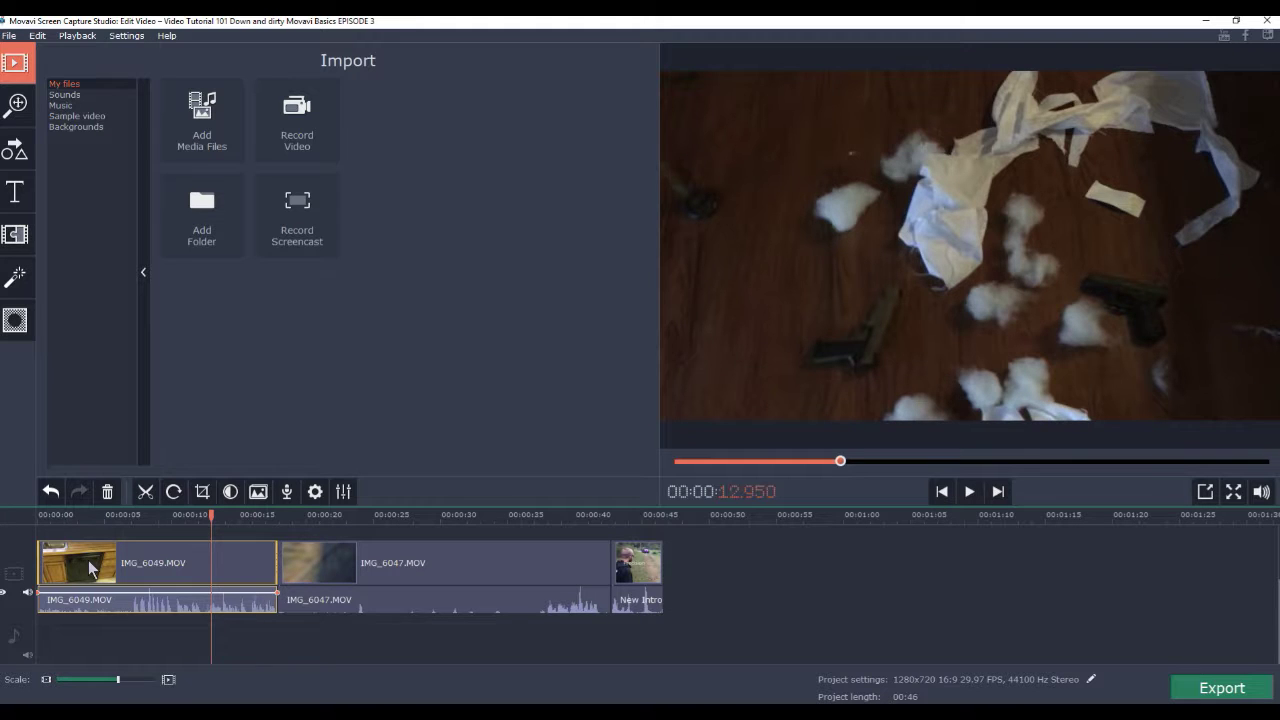
{"action": "left_click", "coordinate": [314, 562]}
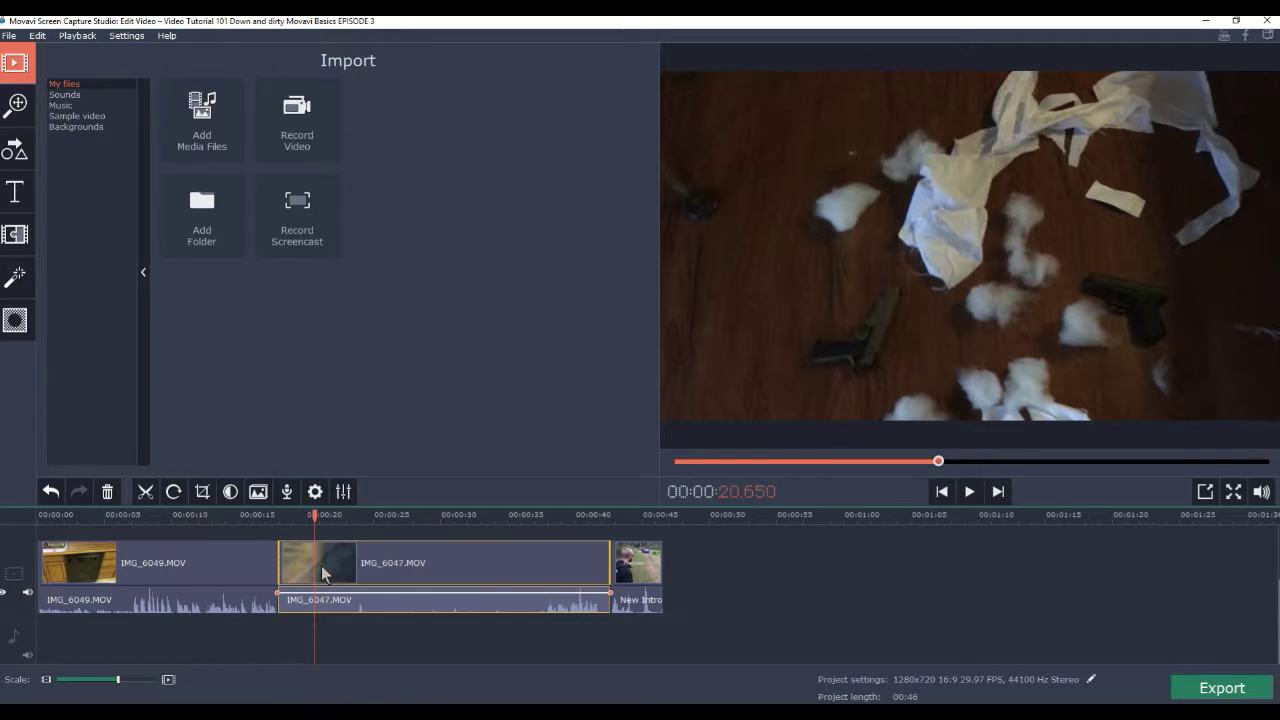
{"action": "left_click", "coordinate": [970, 491]}
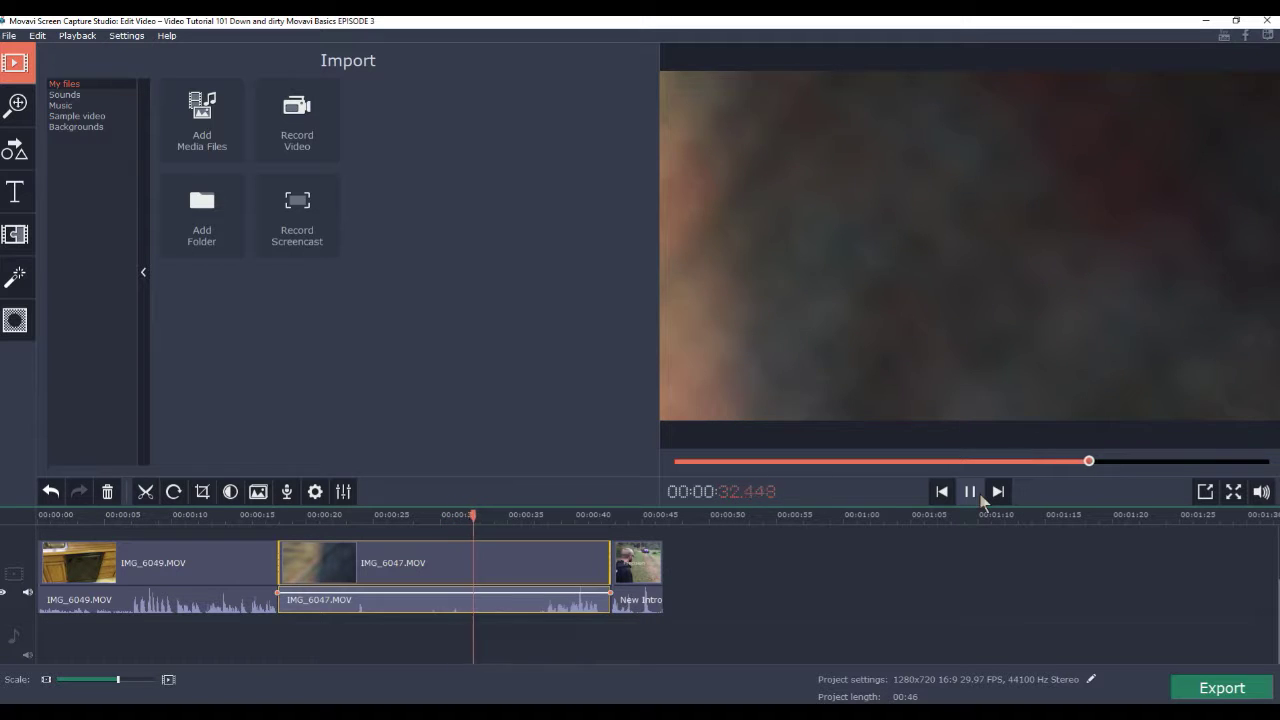
{"action": "left_click", "coordinate": [536, 608]}
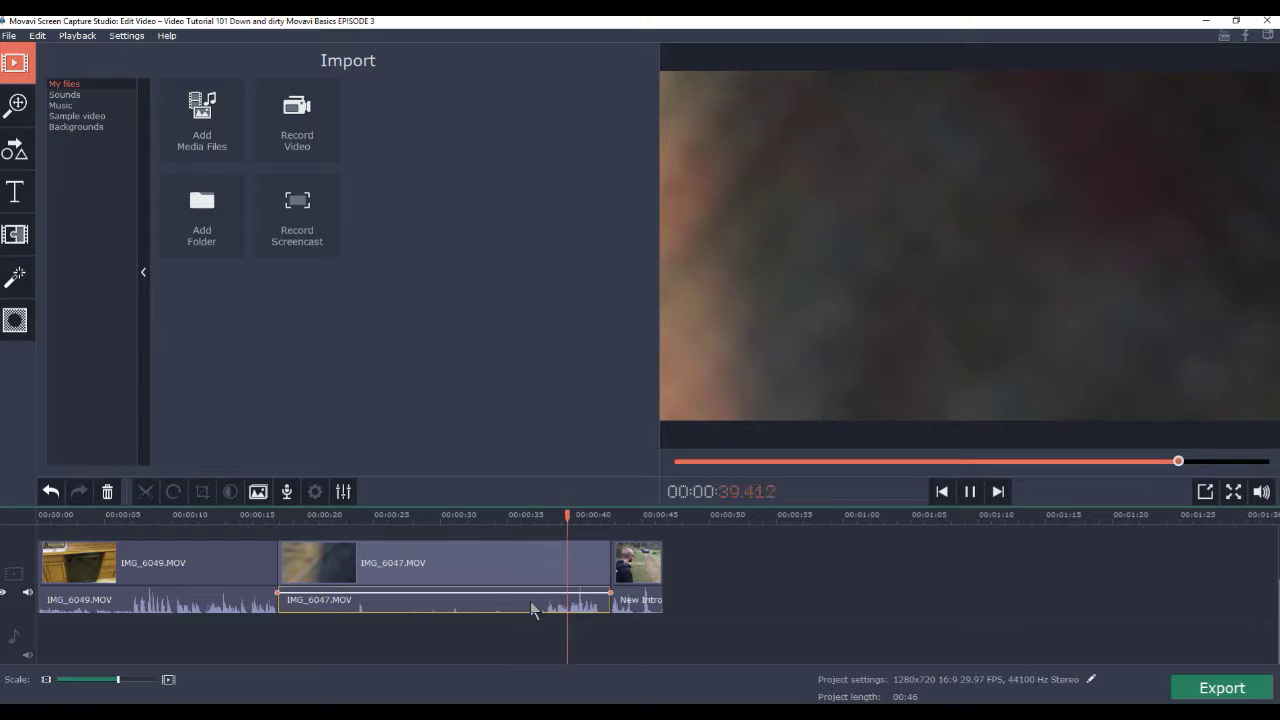
{"action": "left_click", "coordinate": [957, 492]}
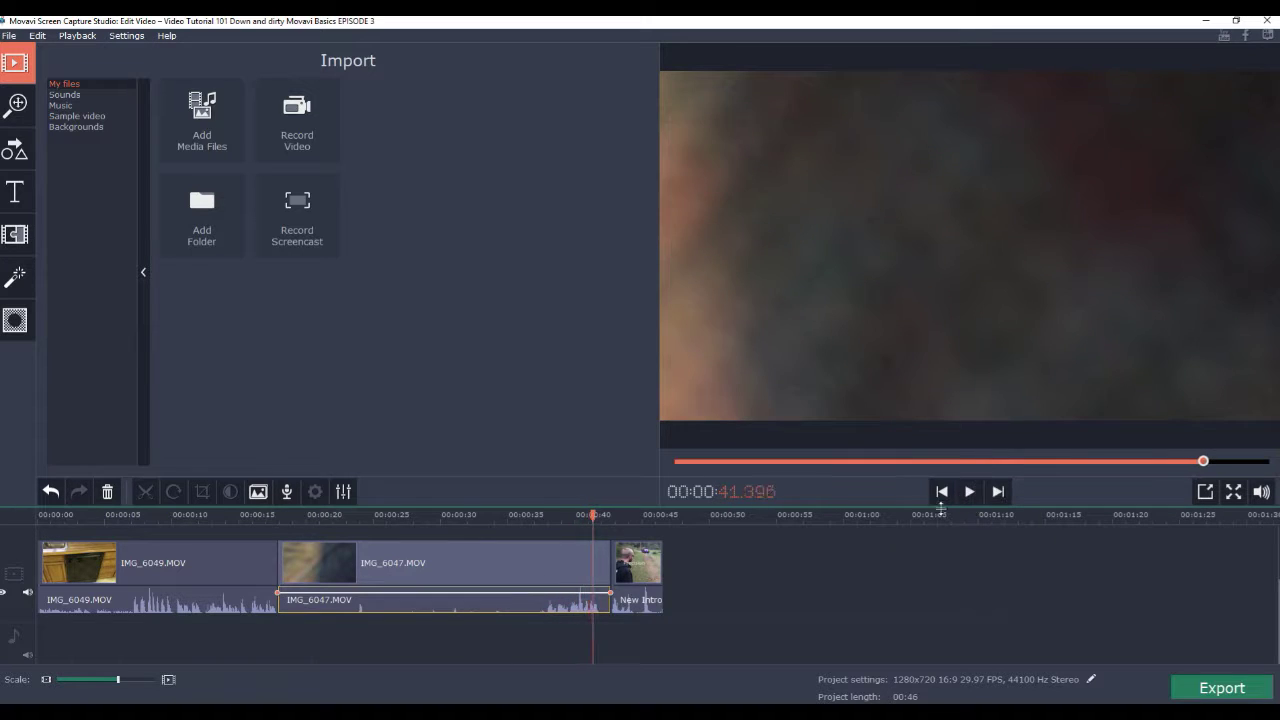
{"action": "left_click", "coordinate": [356, 610]}
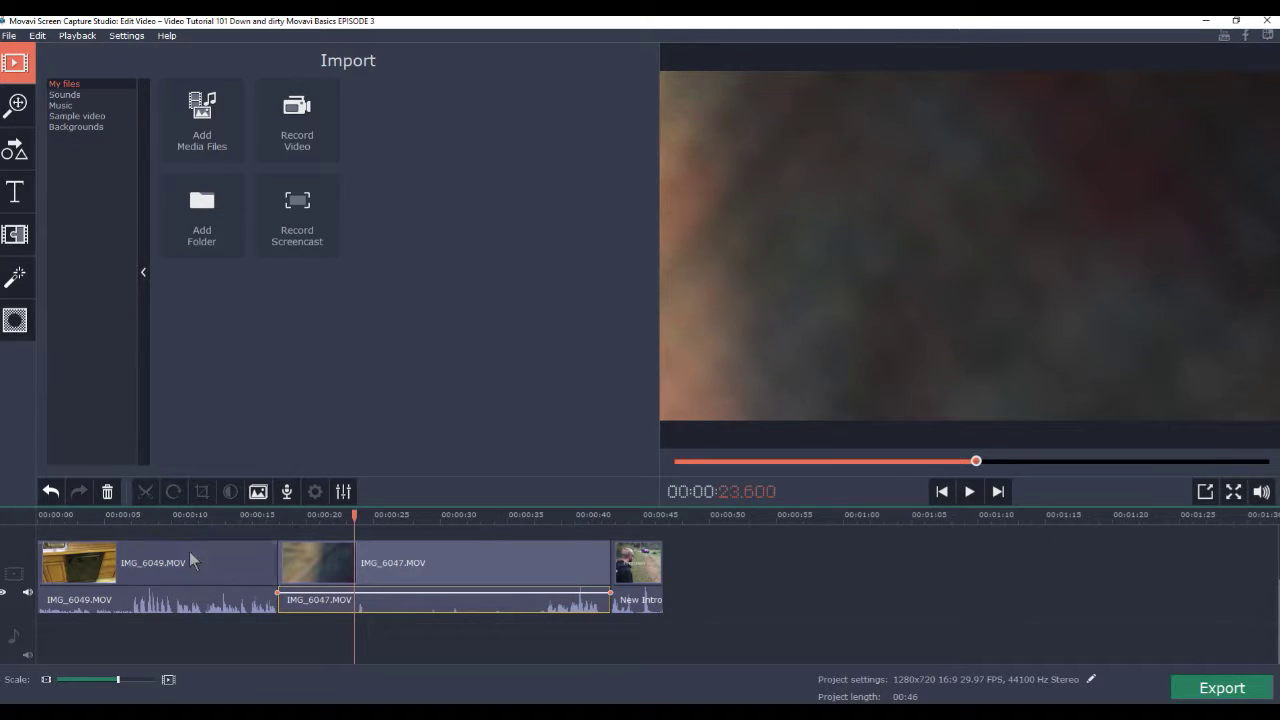
{"action": "left_click", "coordinate": [357, 570]}
{"action": "left_click_drag", "start_coordinate": [345, 601], "coordinate": [352, 640]}
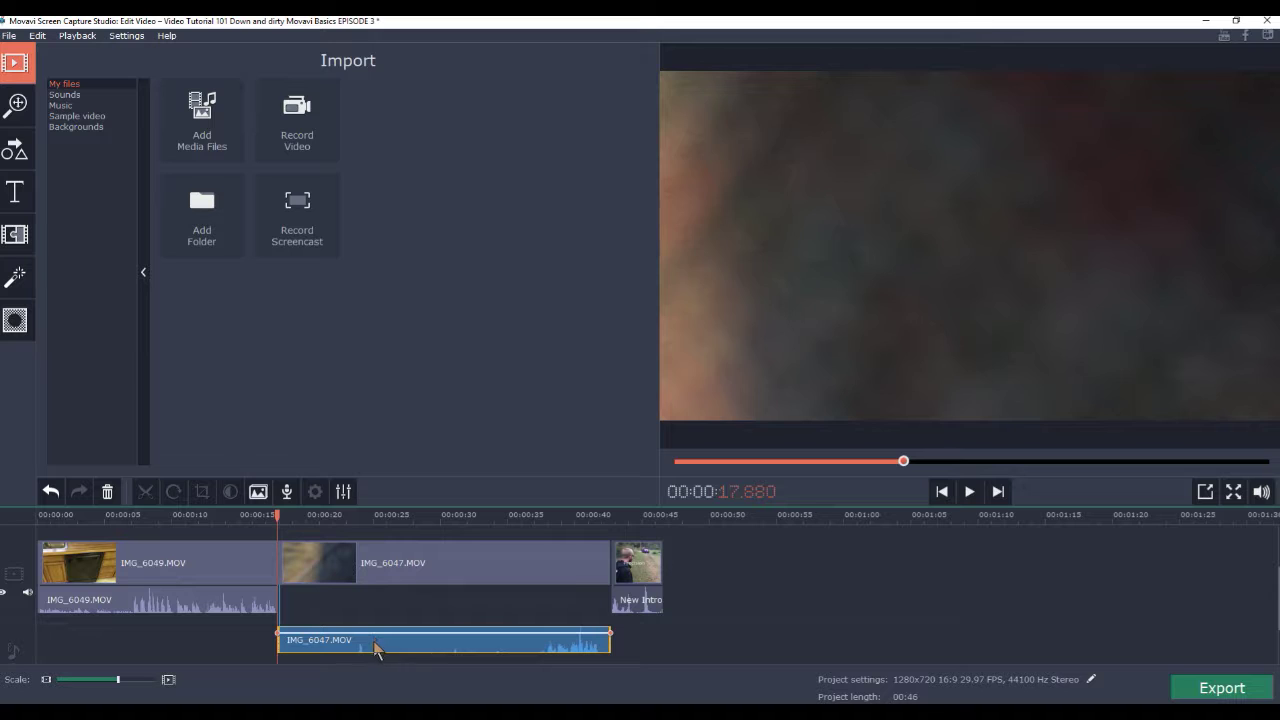
{"action": "key", "text": "ctrl+z"}
{"action": "key", "text": "ctrl+z"}
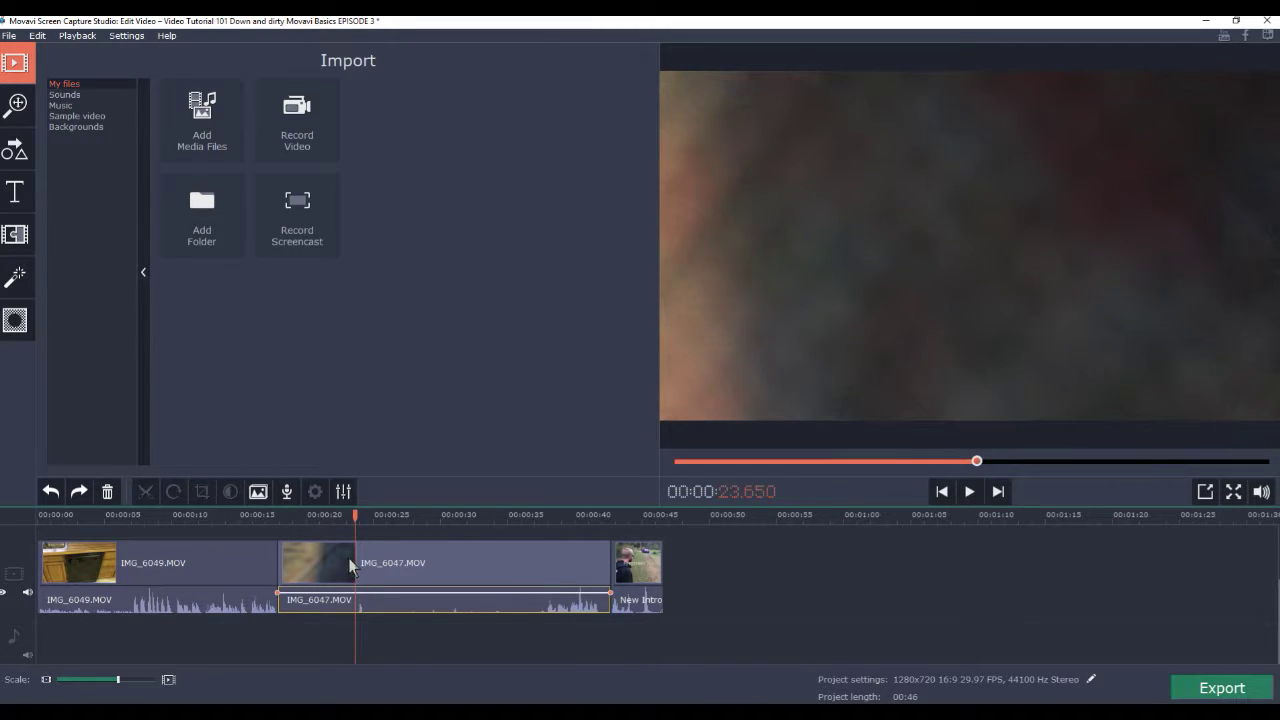
- Split IMG_6047.MOV around its first sound spike, at about 23.65 s and 24.5 s
{"action": "left_click", "coordinate": [356, 562]}
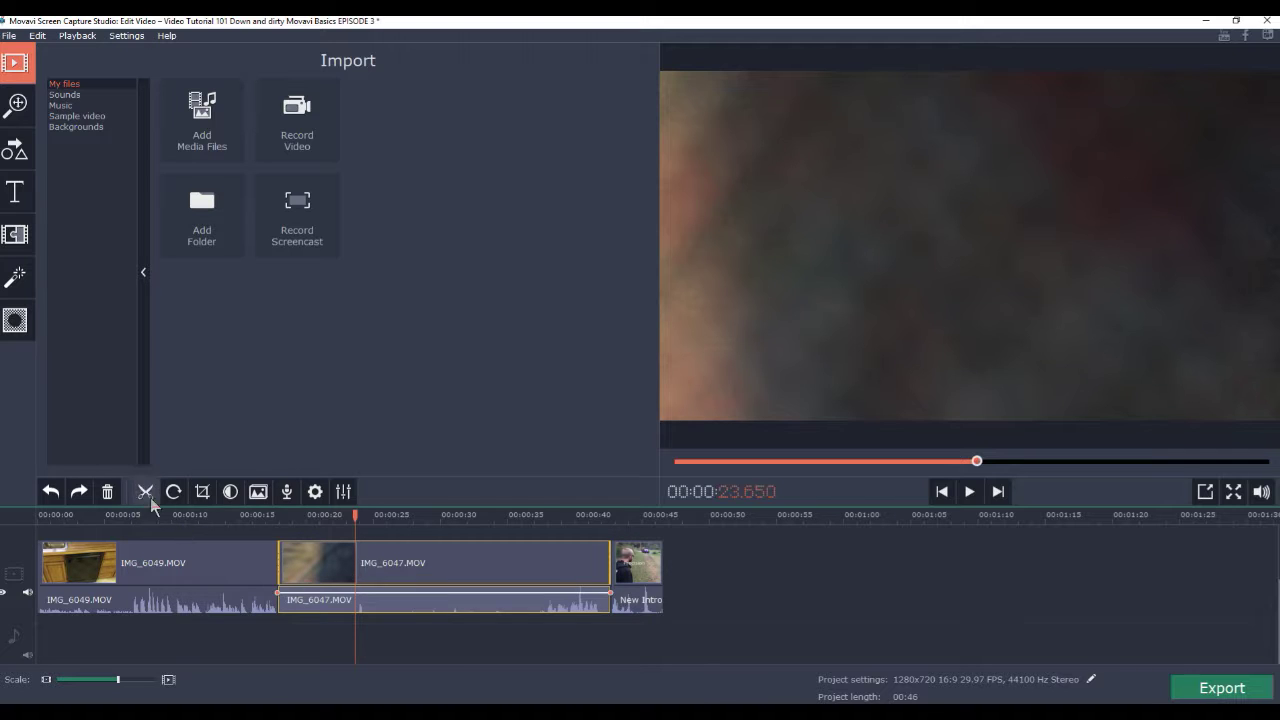
{"action": "left_click", "coordinate": [145, 491]}
{"action": "left_click", "coordinate": [364, 516]}
{"action": "left_click_drag", "start_coordinate": [364, 518], "coordinate": [367, 517]}
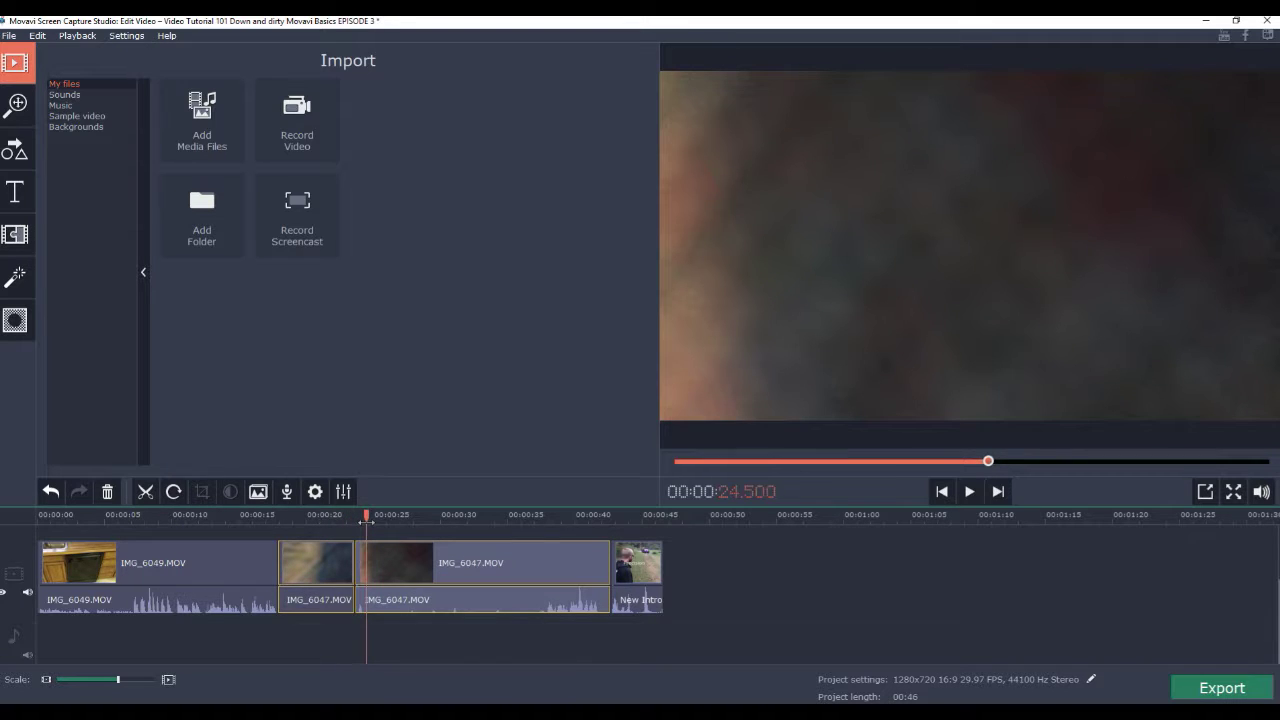
{"action": "left_click", "coordinate": [145, 491]}
- Split the remaining long IMG_6047.MOV piece around the next sound, at about 29.2 s and 29.73 s
{"action": "left_click", "coordinate": [406, 605]}
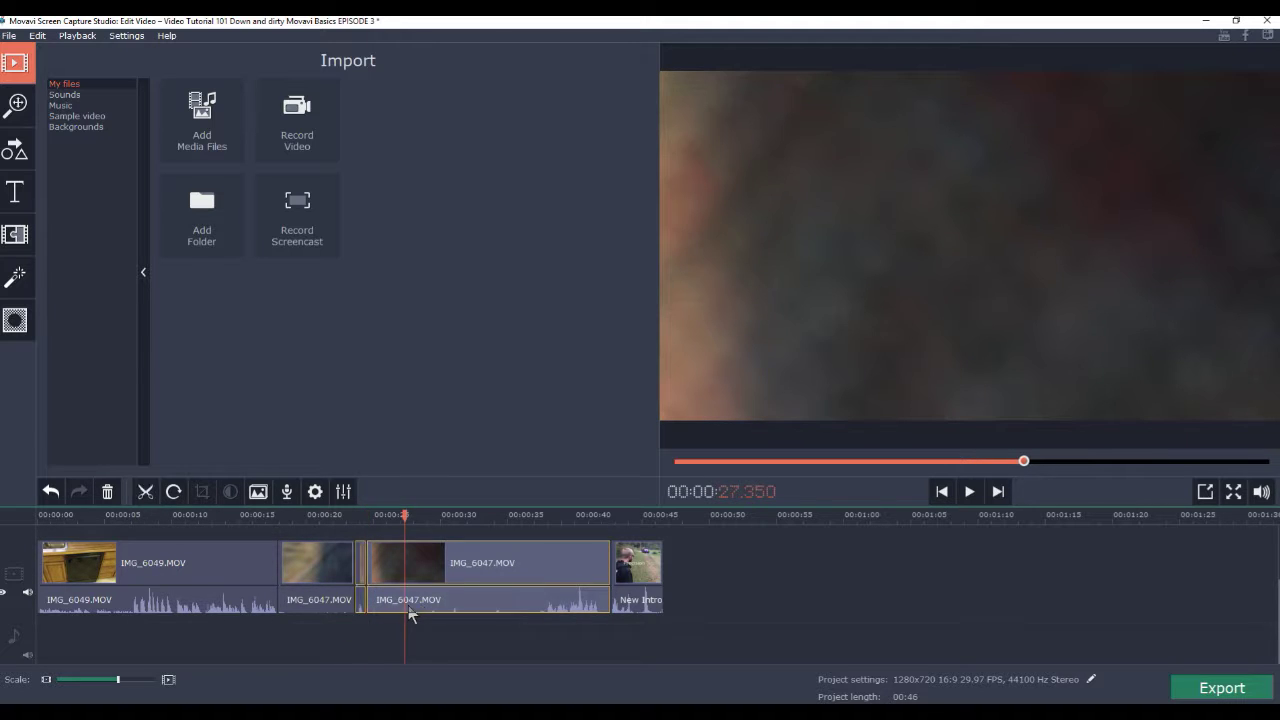
{"action": "left_click", "coordinate": [969, 496]}
{"action": "left_click_drag", "start_coordinate": [443, 515], "coordinate": [431, 514]}
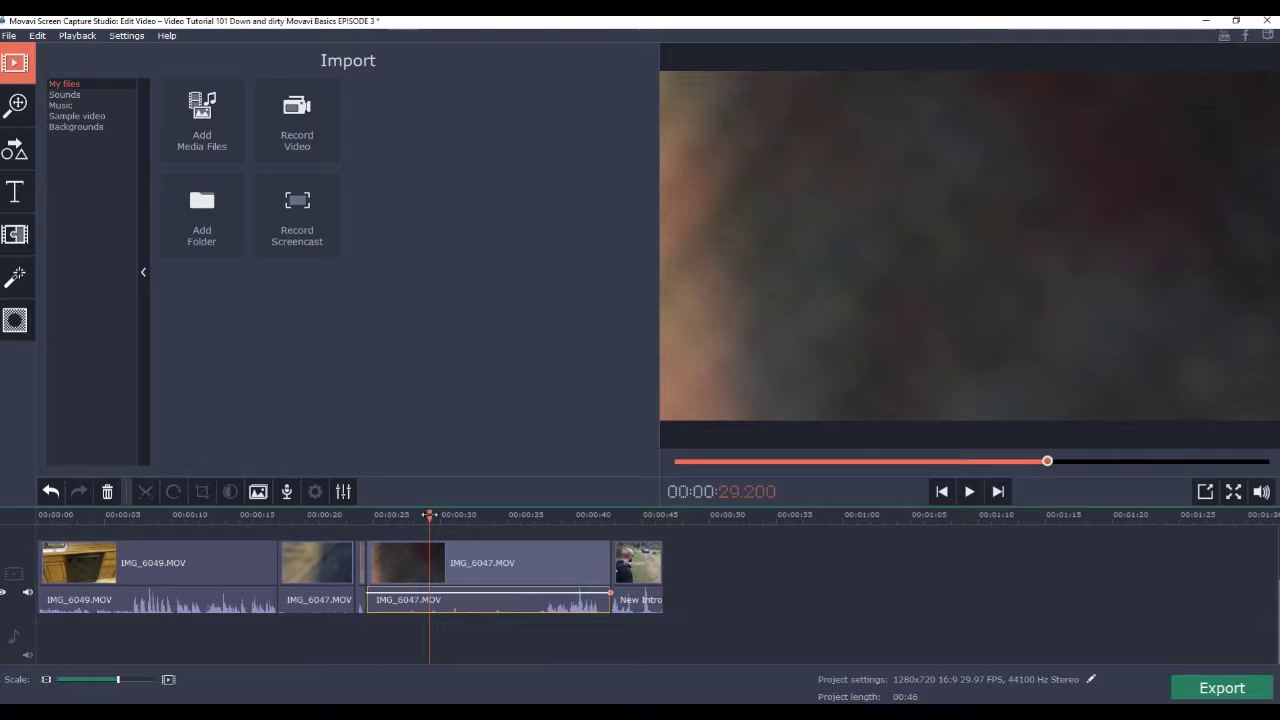
{"action": "left_click", "coordinate": [433, 570]}
{"action": "left_click_drag", "start_coordinate": [119, 680], "coordinate": [126, 680]}
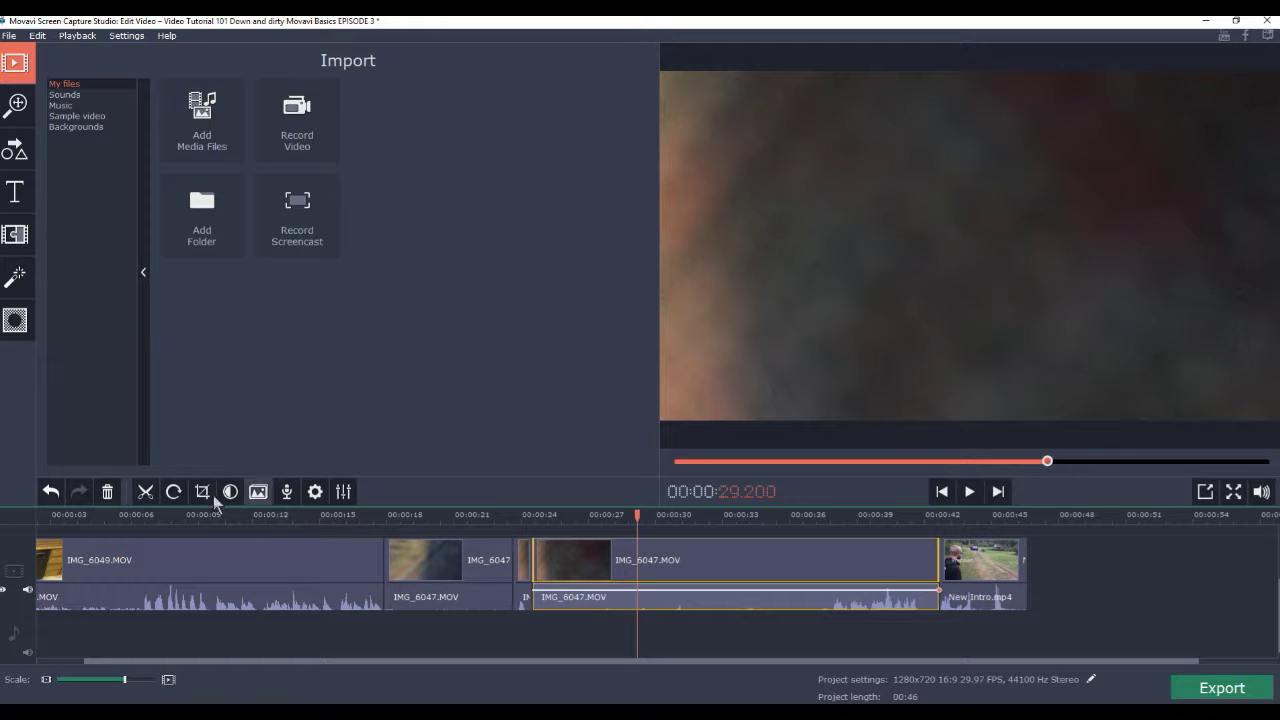
{"action": "left_click", "coordinate": [145, 491]}
{"action": "left_click", "coordinate": [650, 610]}
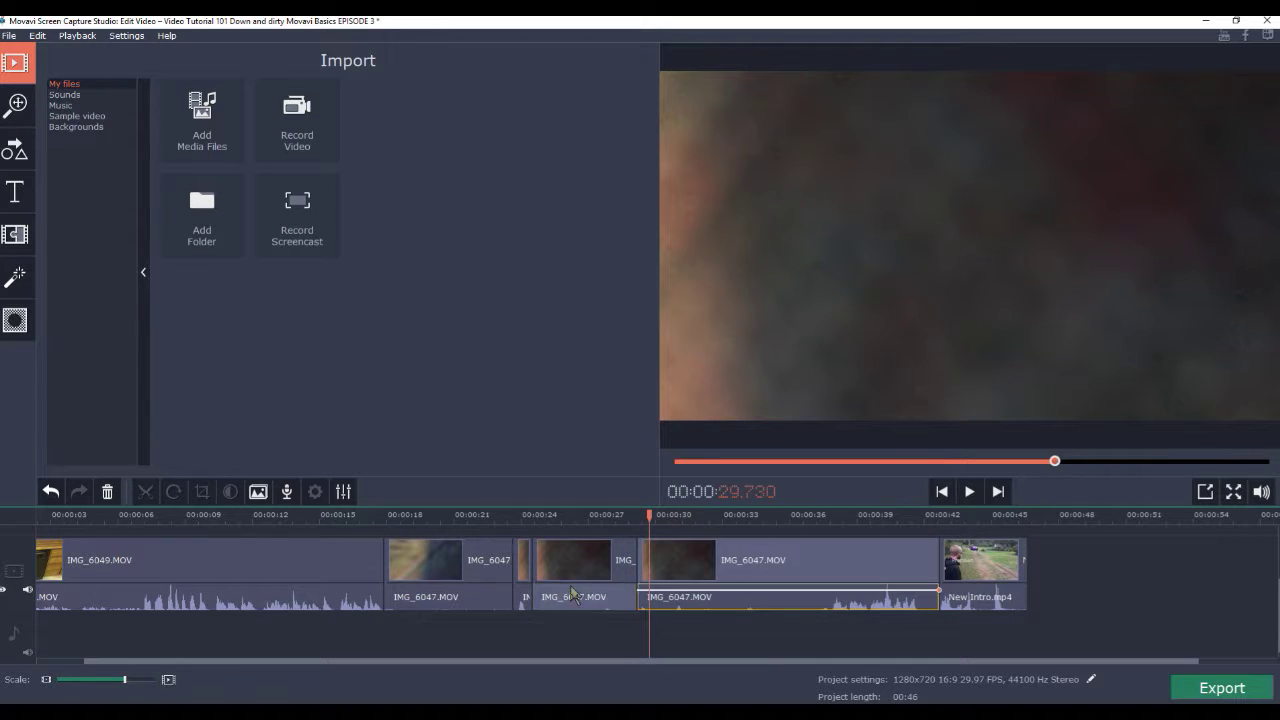
{"action": "left_click", "coordinate": [650, 562]}
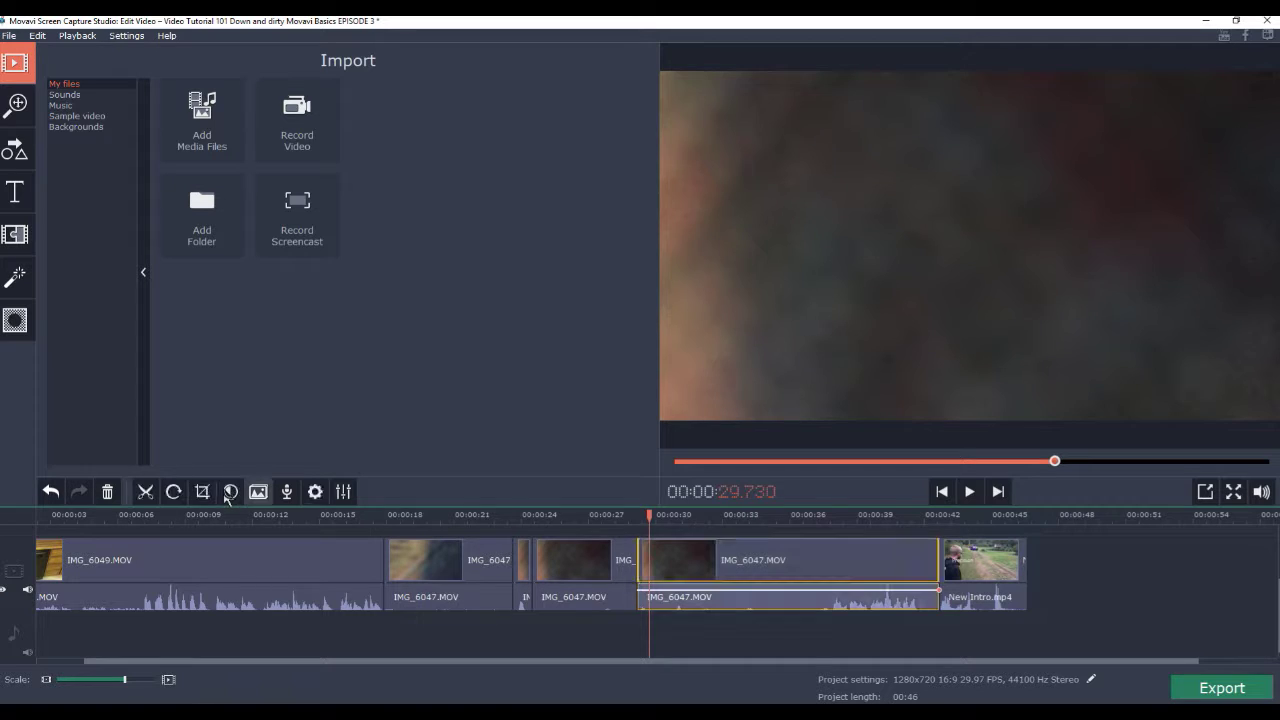
{"action": "left_click", "coordinate": [145, 491]}
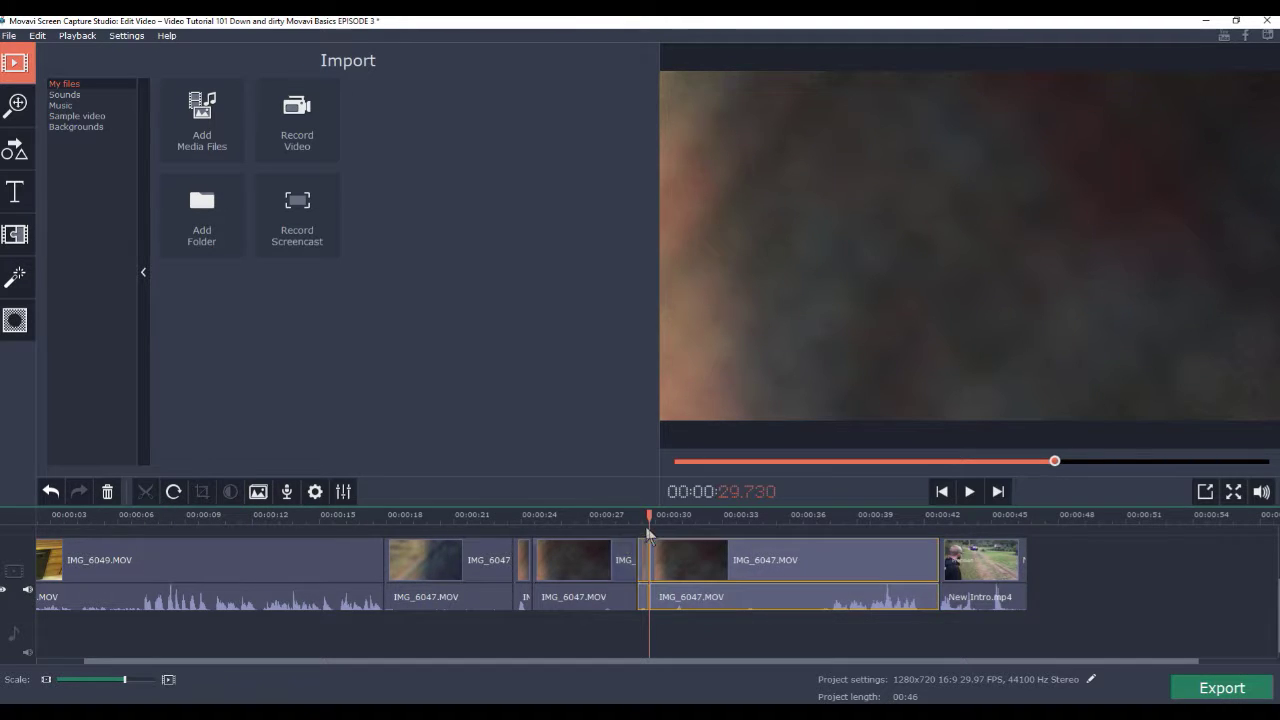
- Isolate the following sound by splitting the long IMG_6047.MOV piece at about 30.81 s and 31.44 s
{"action": "left_click_drag", "start_coordinate": [648, 517], "coordinate": [674, 521]}
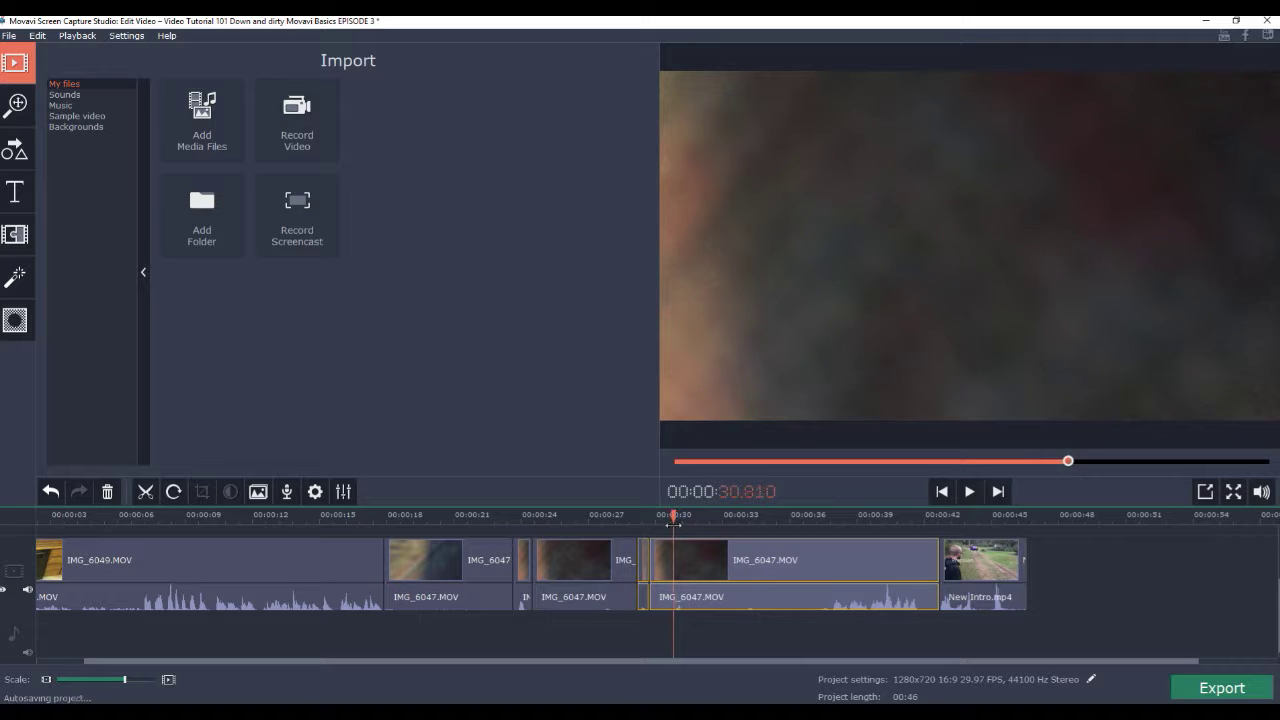
{"action": "left_click", "coordinate": [146, 491]}
{"action": "left_click", "coordinate": [688, 600]}
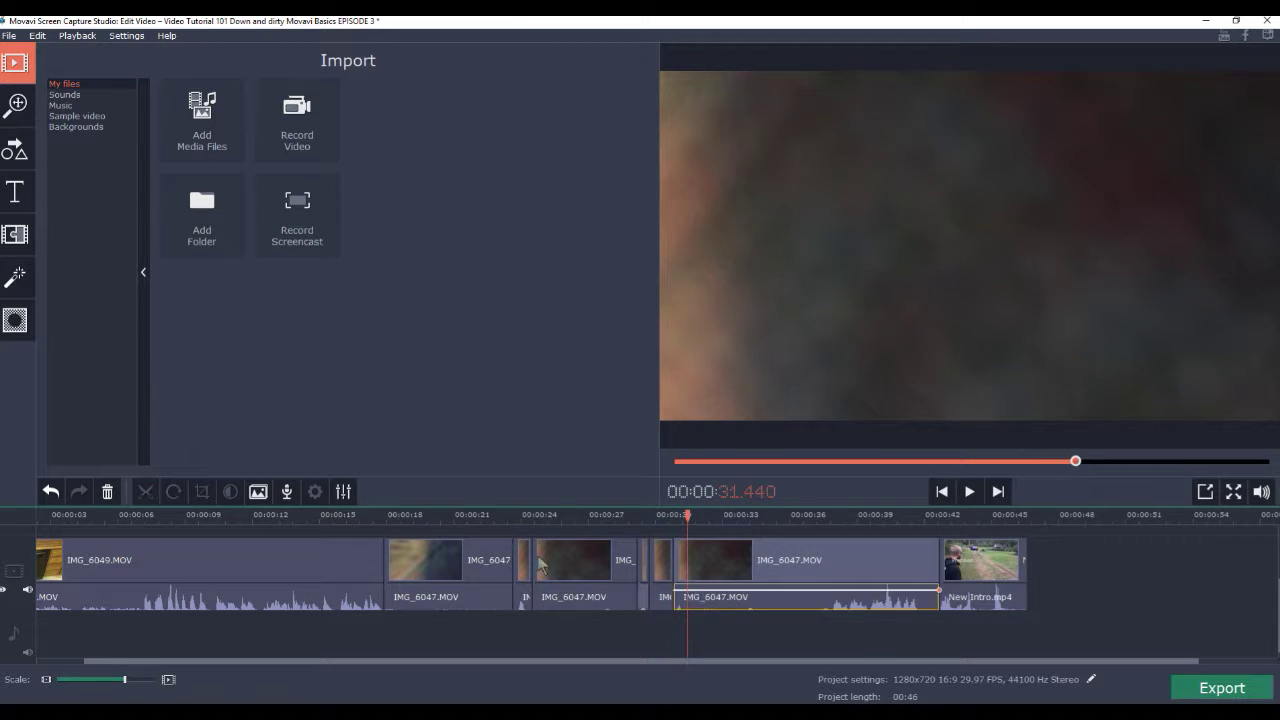
{"action": "left_click", "coordinate": [688, 562]}
{"action": "left_click", "coordinate": [146, 491]}
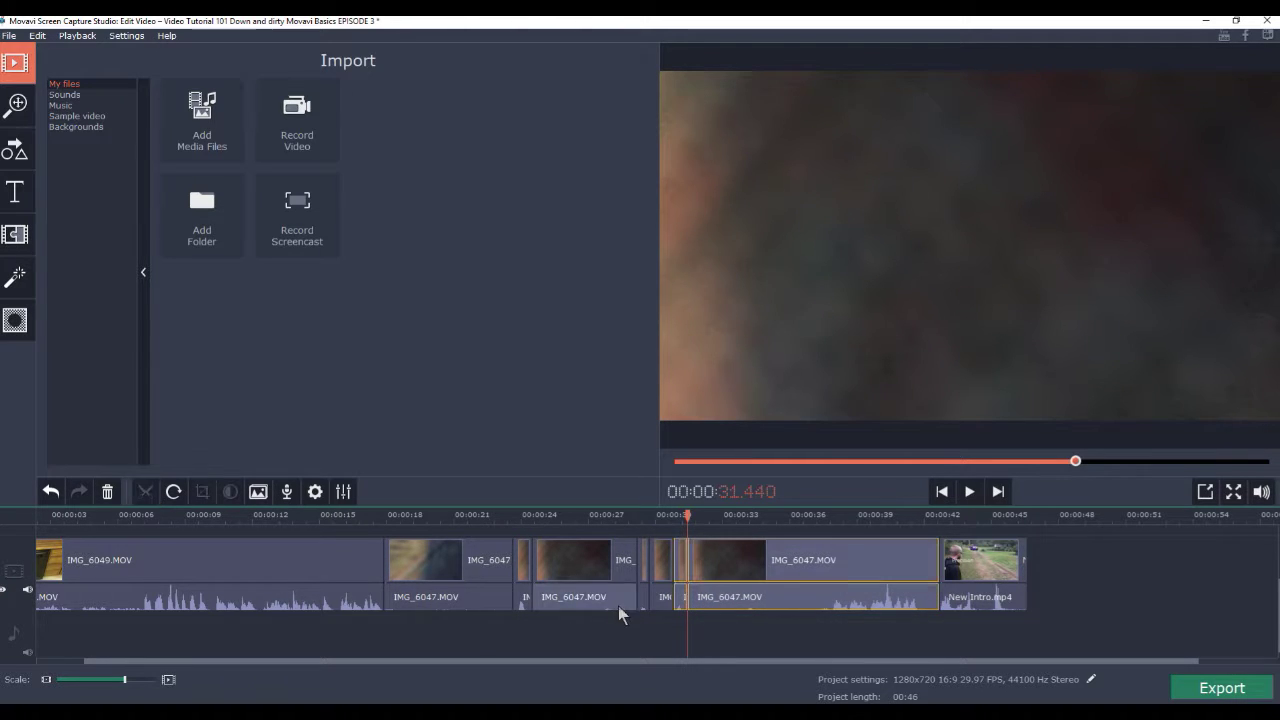
- Find the next sound in the last IMG_6047.MOV piece and split around it at about 34.05 s and 34.62 s
{"action": "left_click", "coordinate": [736, 602]}
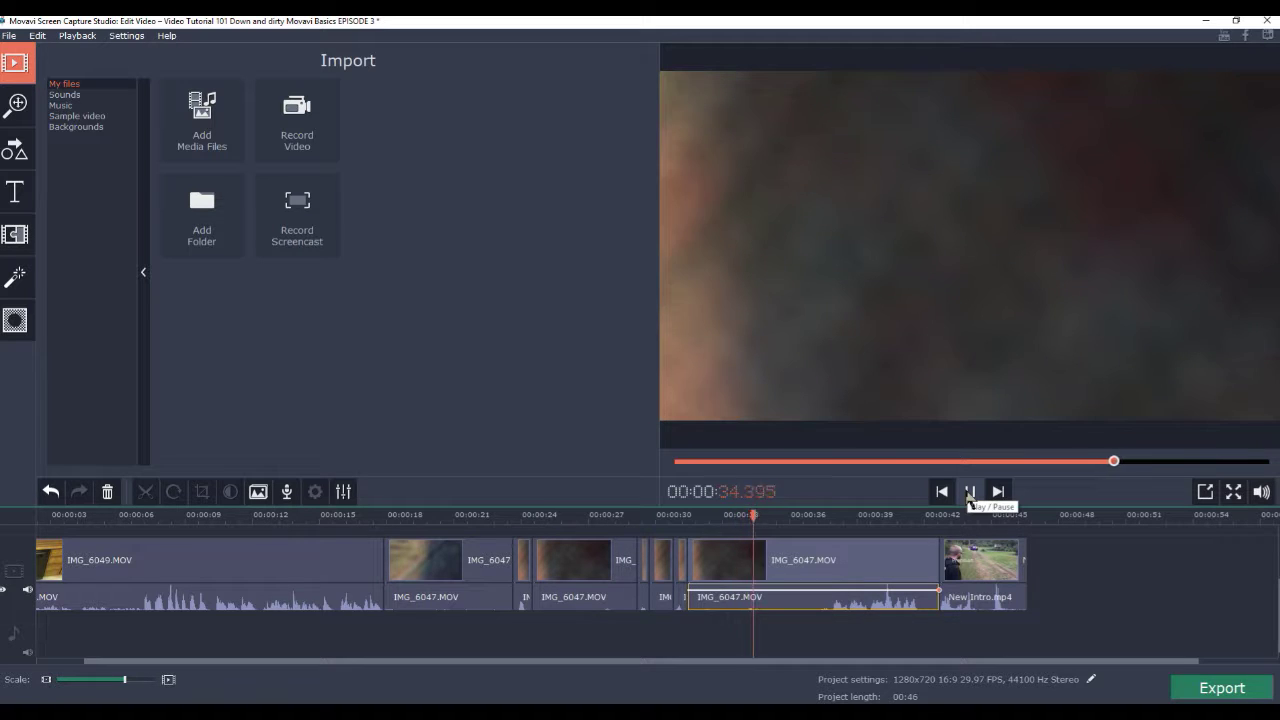
{"action": "left_click", "coordinate": [969, 495]}
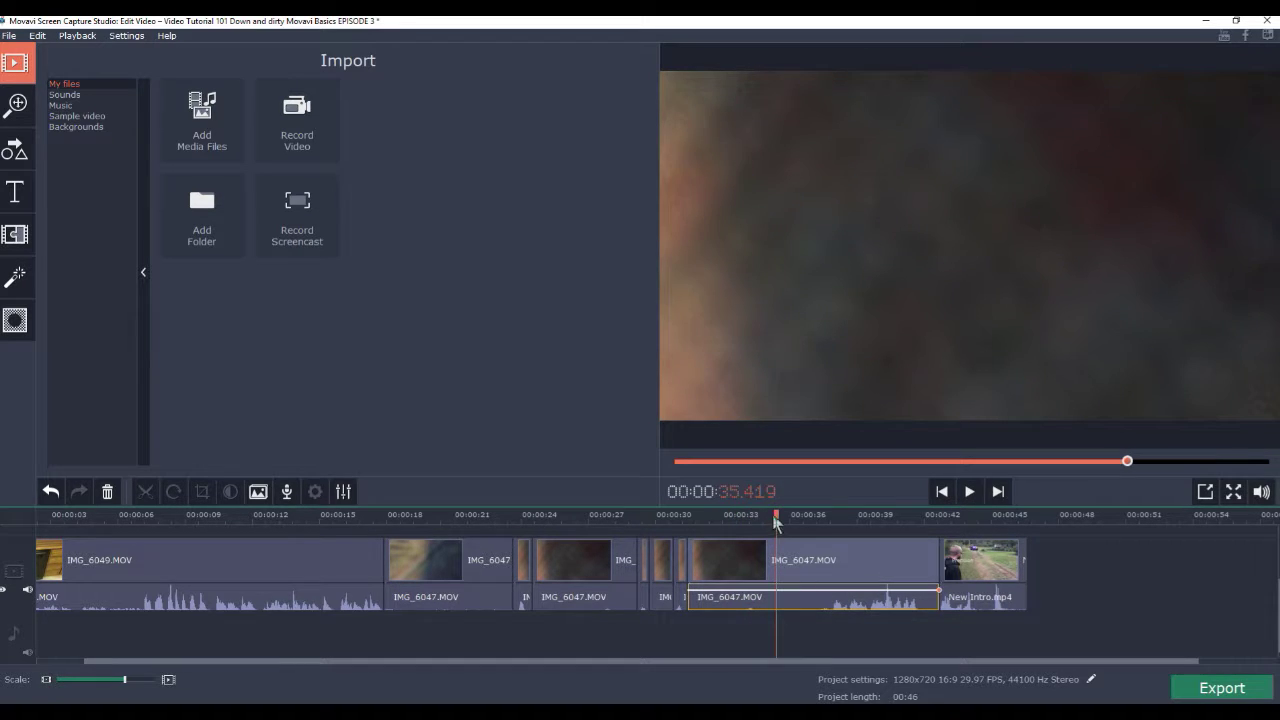
{"action": "left_click_drag", "start_coordinate": [775, 516], "coordinate": [746, 515]}
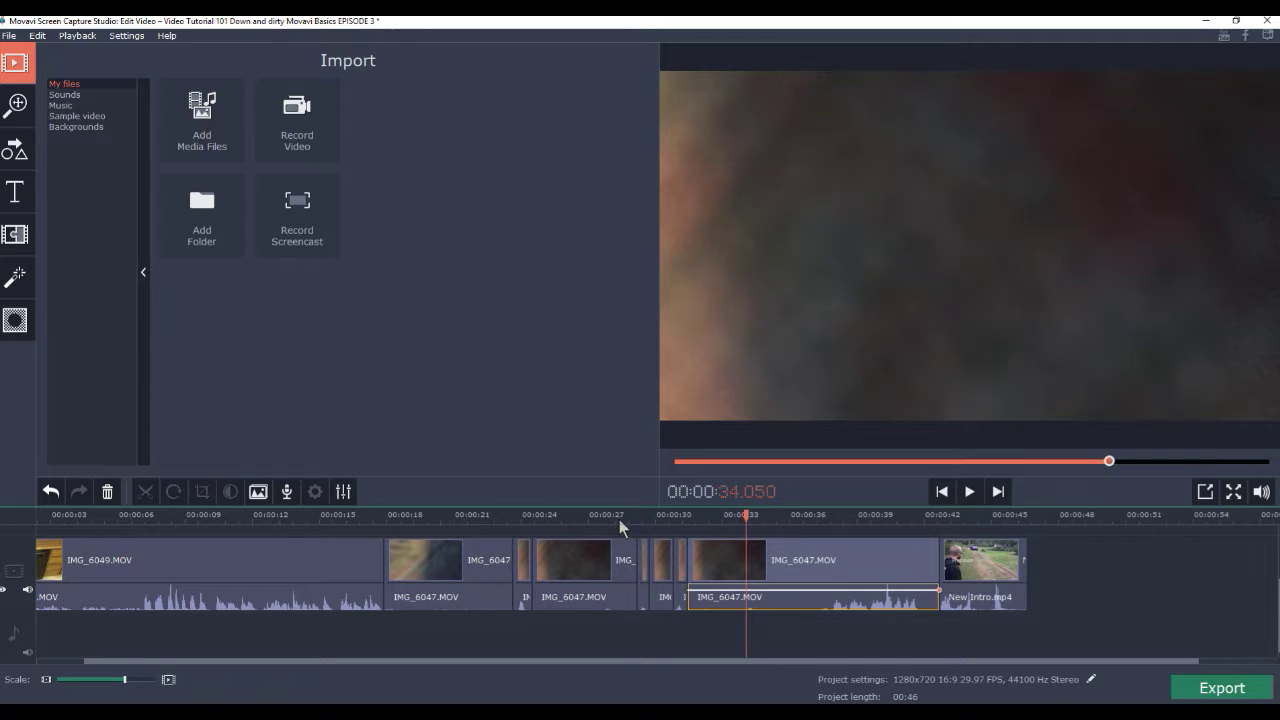
{"action": "left_click", "coordinate": [746, 560]}
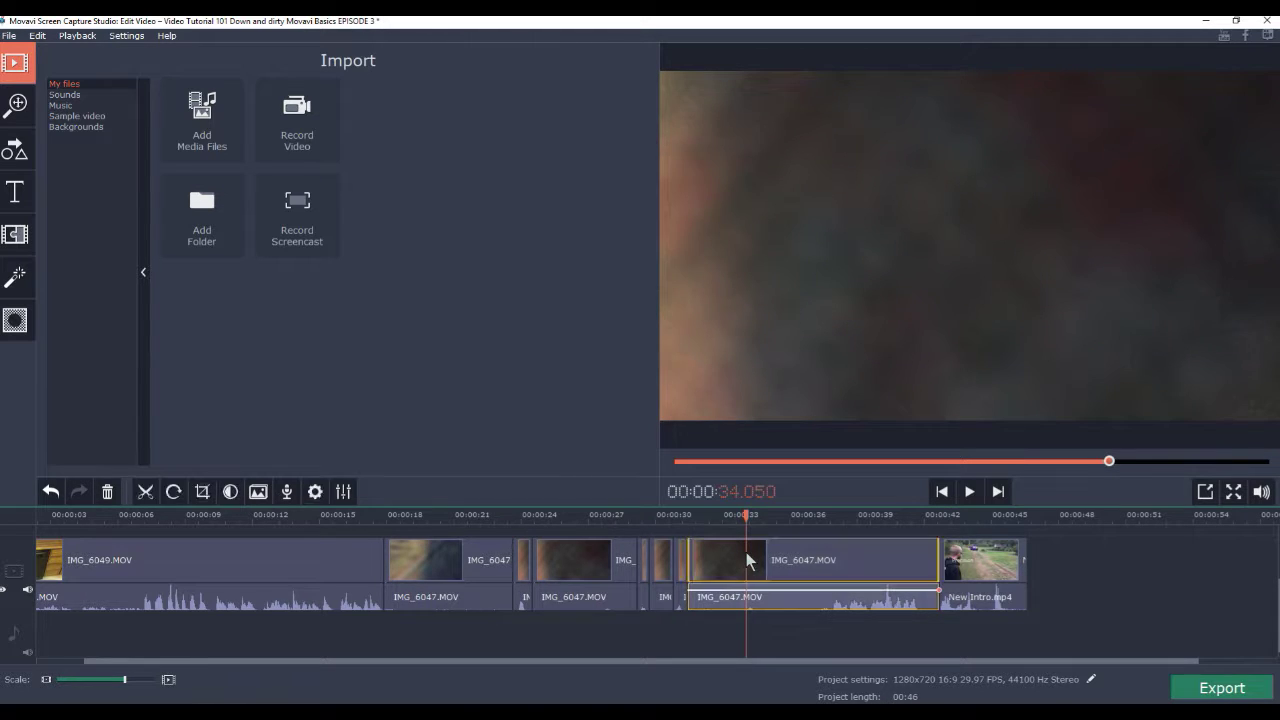
{"action": "left_click", "coordinate": [145, 491]}
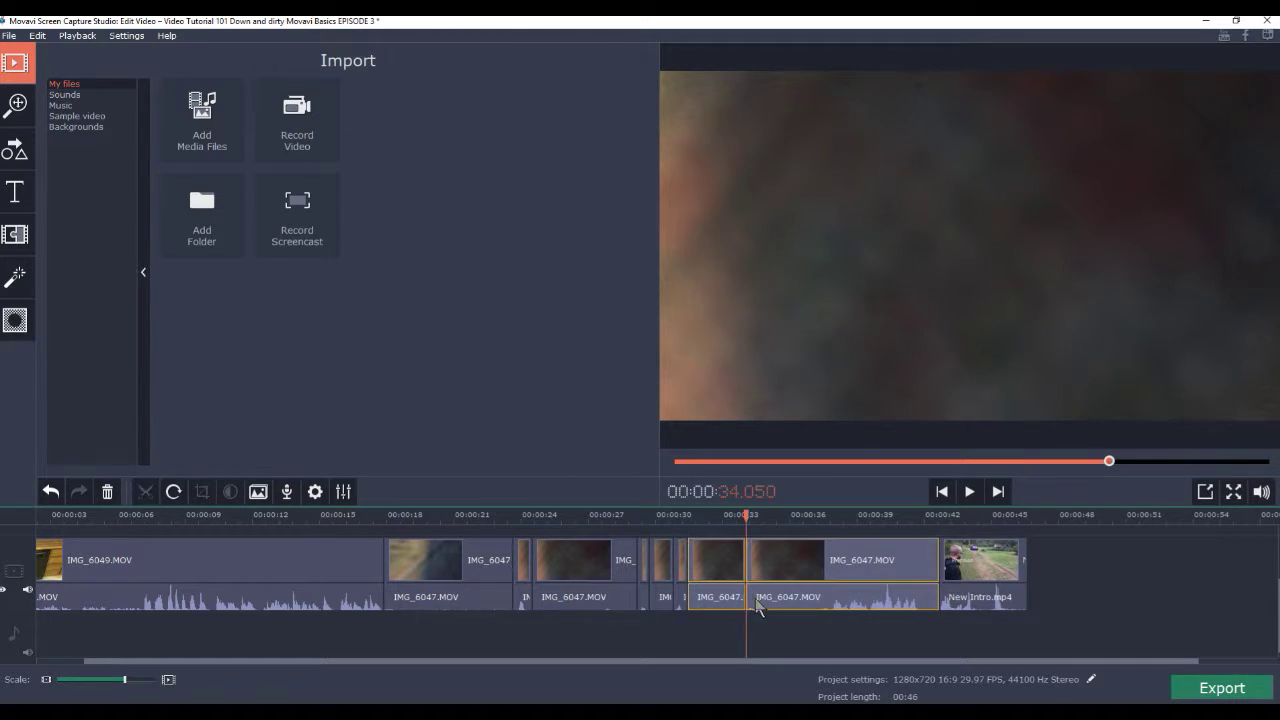
{"action": "left_click", "coordinate": [760, 561]}
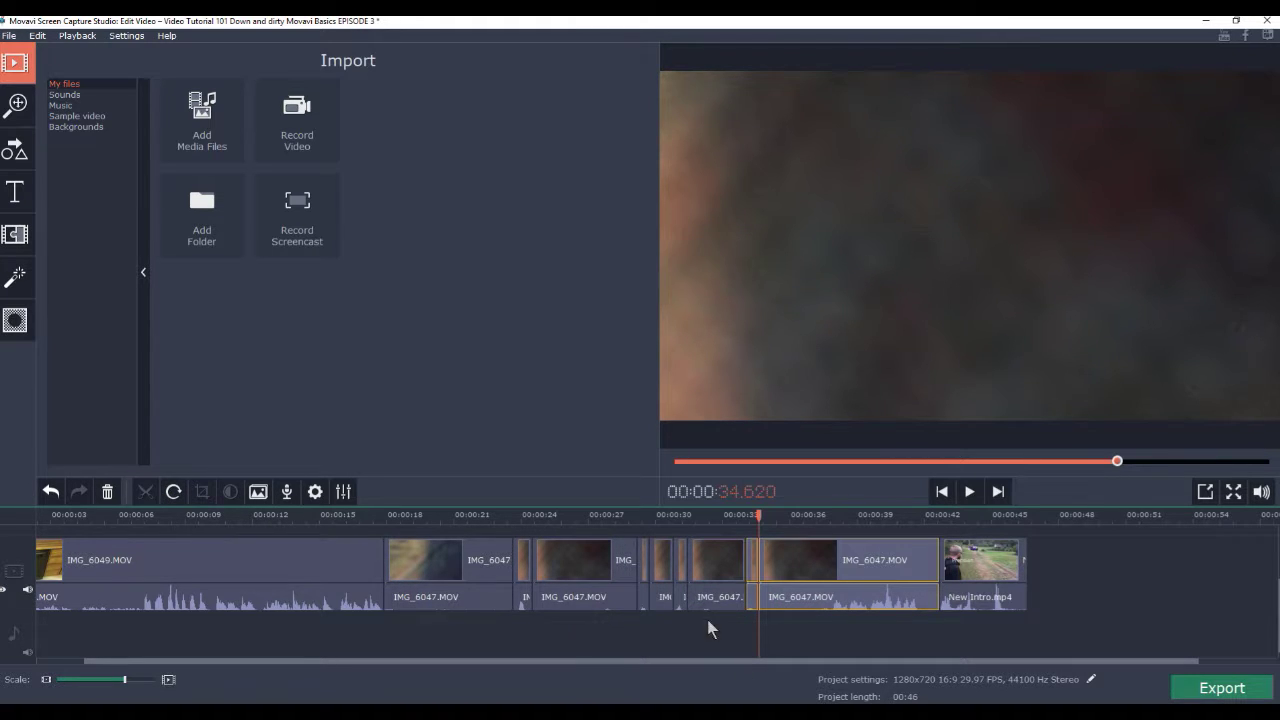
- Delete the three quiet IMG_6047.MOV pieces lying between the four short sound segments
{"action": "left_click", "coordinate": [577, 565]}
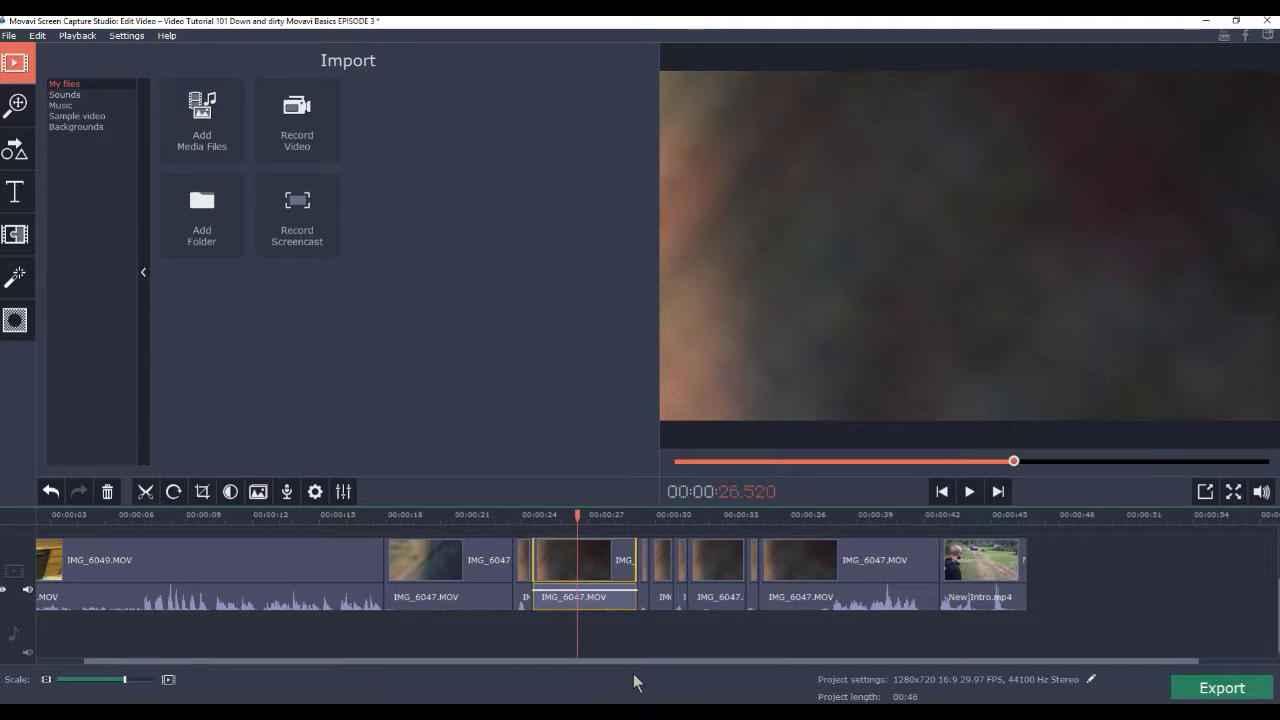
{"action": "key", "text": "Delete"}
{"action": "left_click", "coordinate": [636, 597]}
{"action": "key", "text": "Delete"}
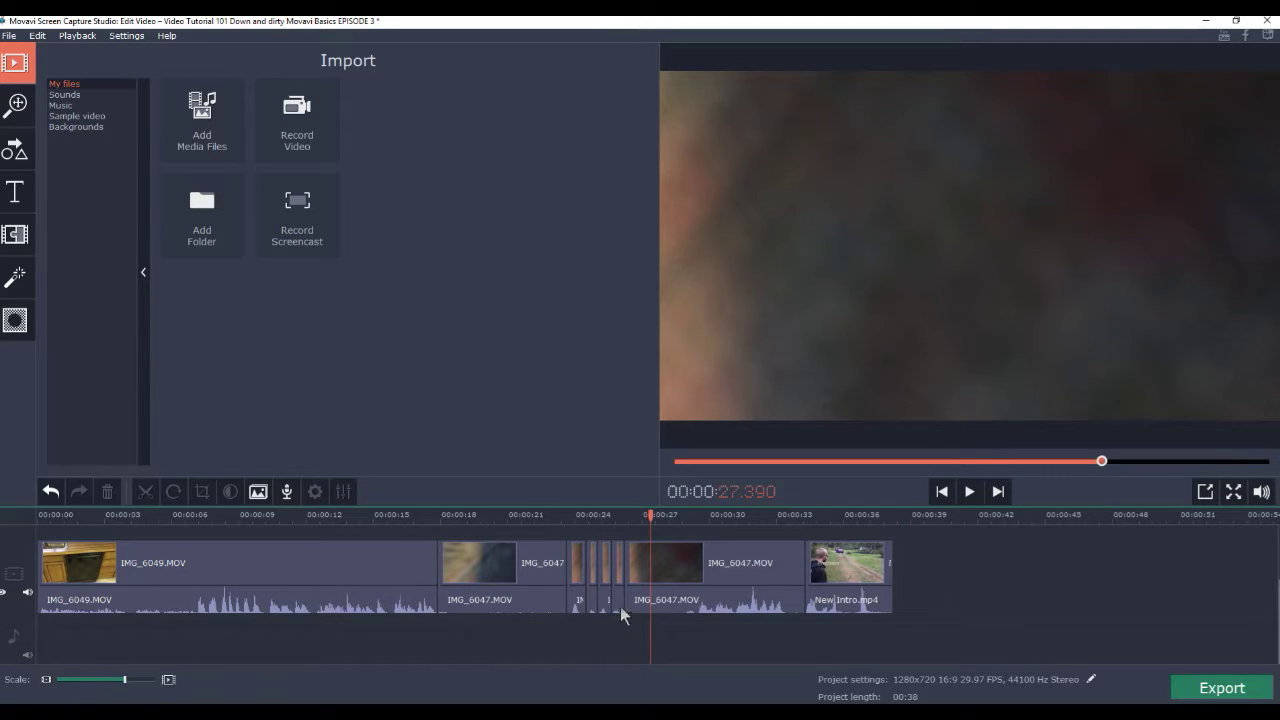
- Split the last IMG_6047.MOV piece at about 28.95 s, where its sound starts, and delete the quiet part before it
{"action": "left_click", "coordinate": [681, 601]}
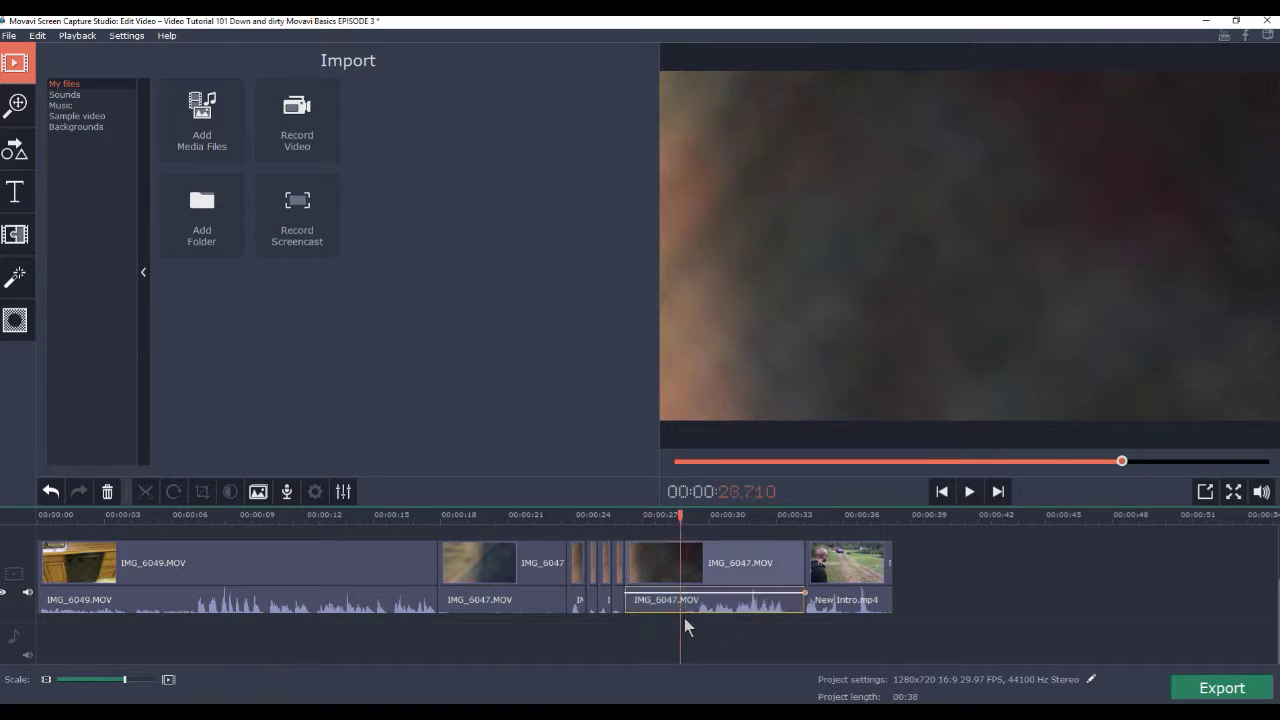
{"action": "left_click", "coordinate": [685, 515]}
{"action": "left_click", "coordinate": [685, 550]}
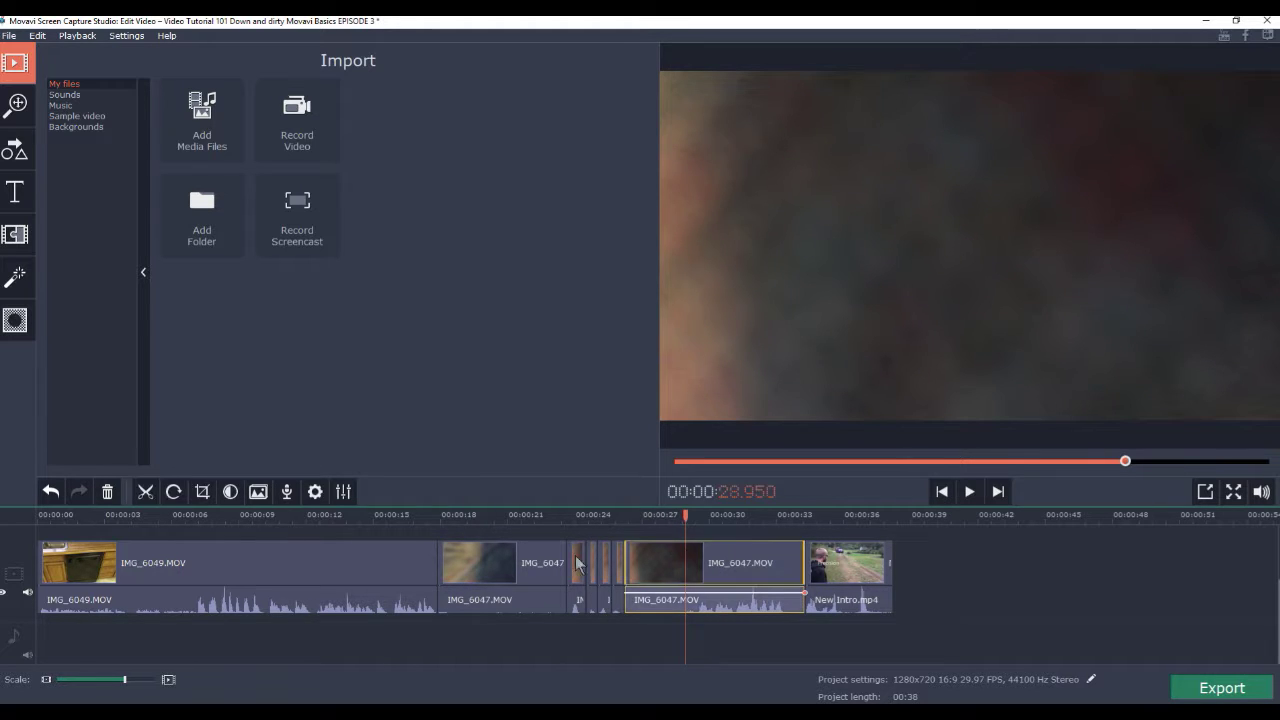
{"action": "left_click", "coordinate": [145, 491]}
{"action": "left_click", "coordinate": [652, 562]}
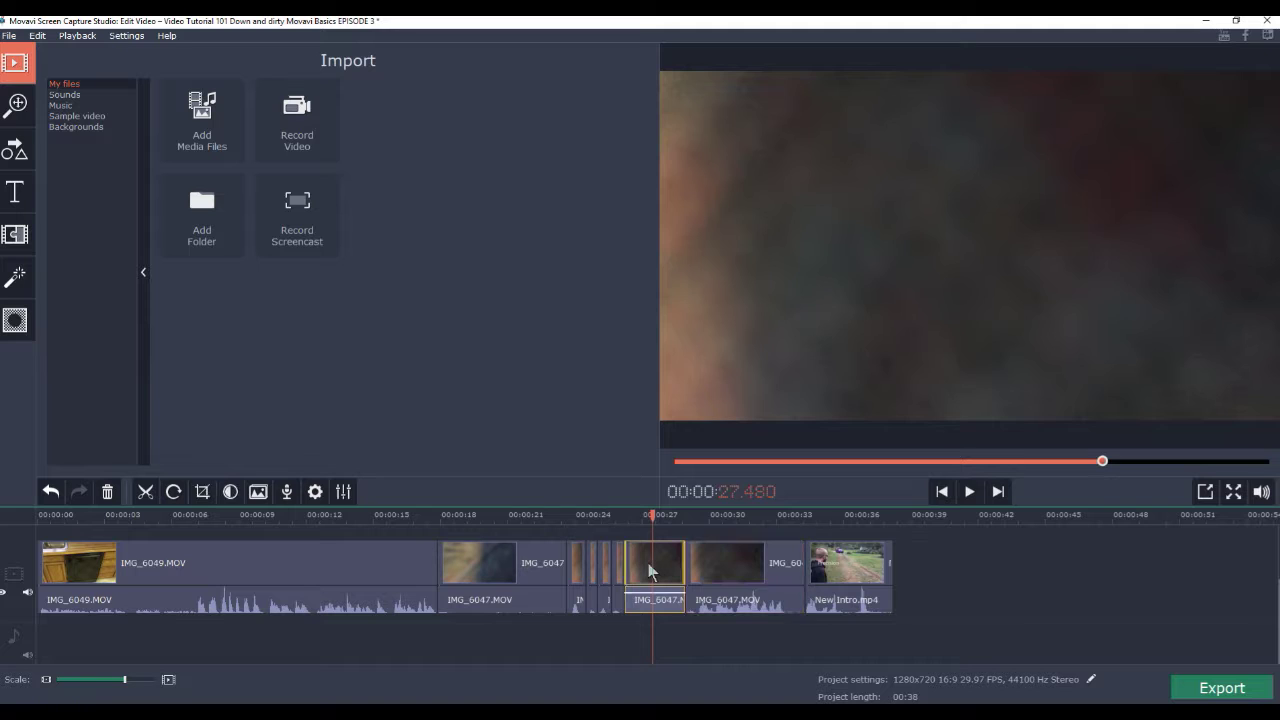
{"action": "key", "text": "Delete"}
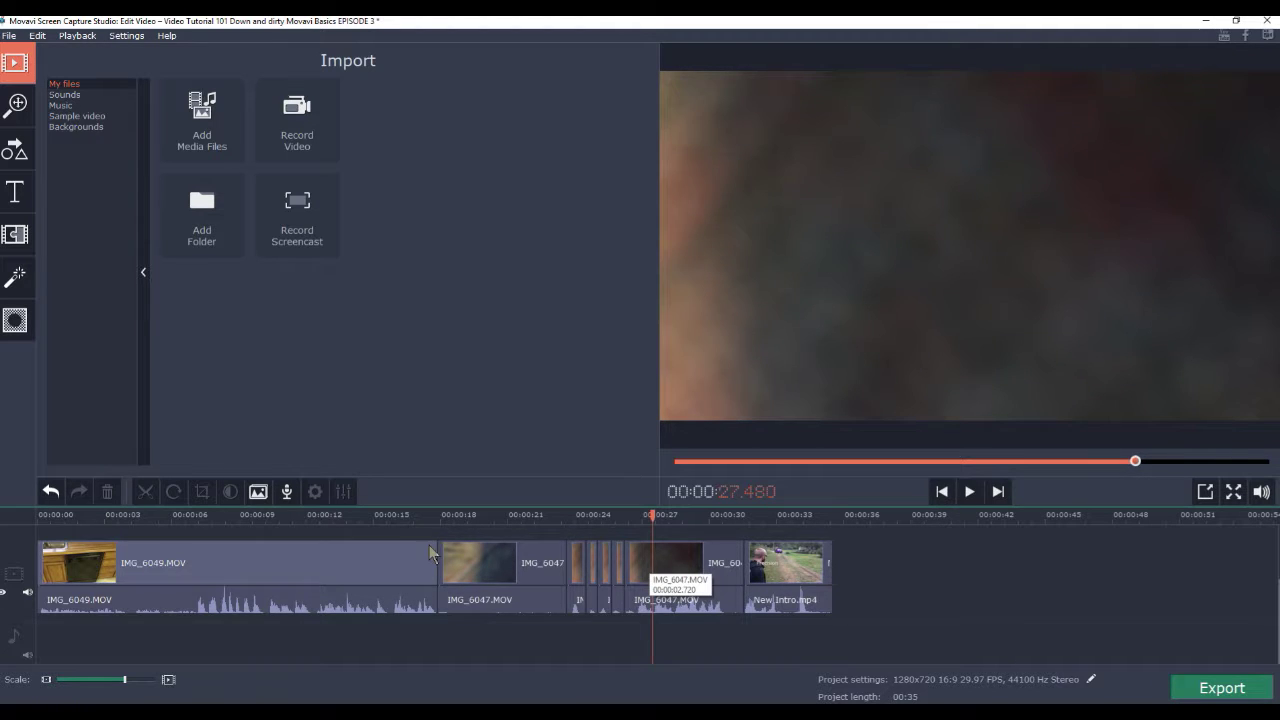
- Move the audio of the four short IMG_6047.MOV segments and the last piece onto the separate audio track below
{"action": "left_click", "coordinate": [697, 600]}
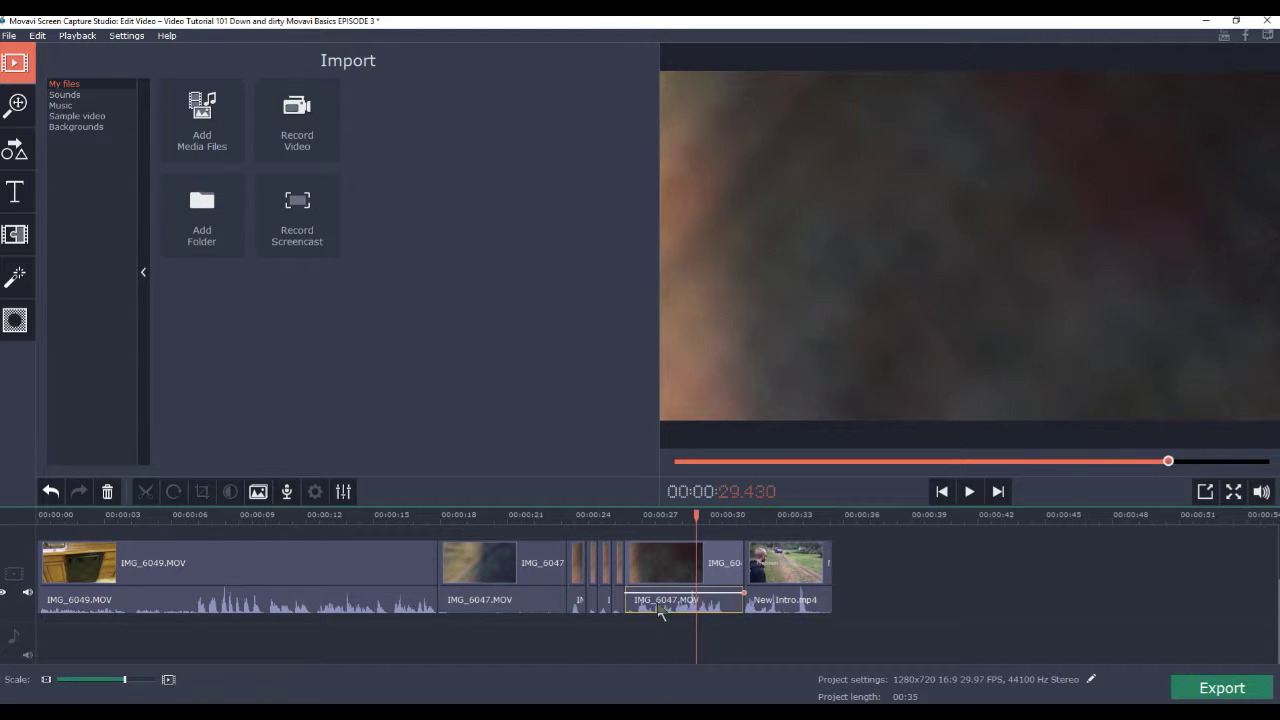
{"action": "left_click_drag", "start_coordinate": [660, 613], "coordinate": [655, 651]}
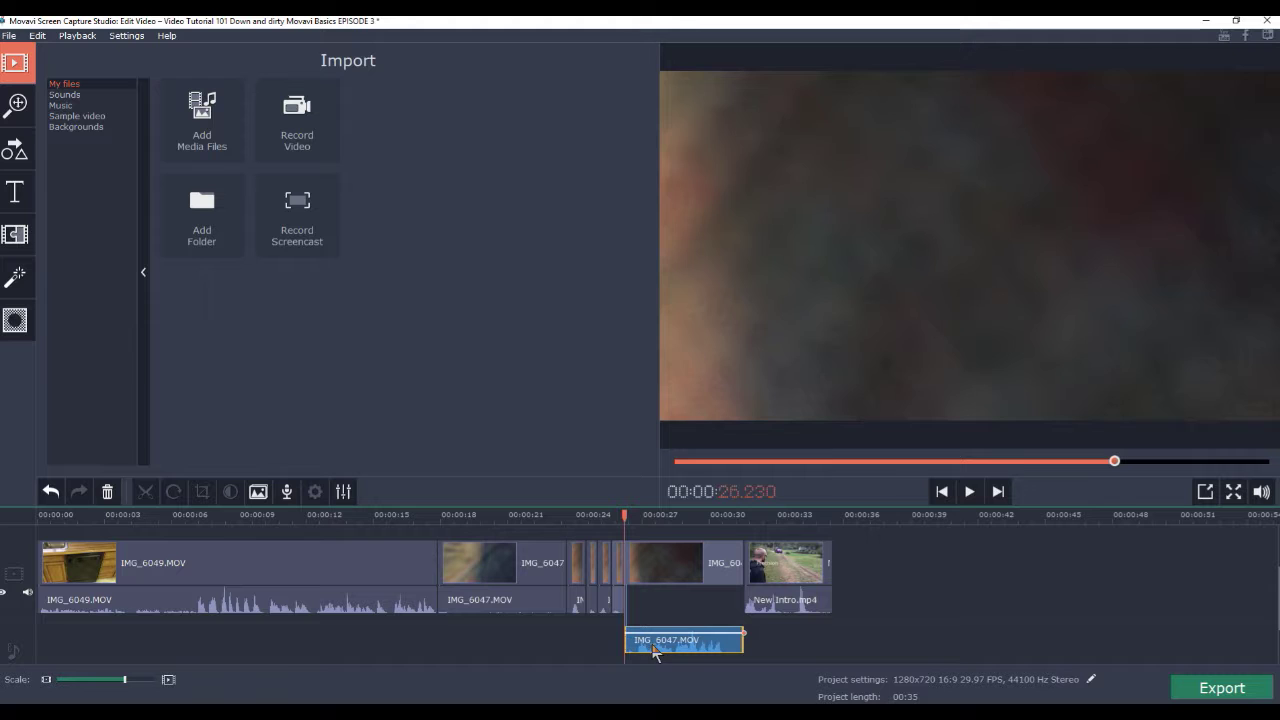
{"action": "left_click", "coordinate": [578, 600]}
{"action": "left_click_drag", "start_coordinate": [578, 639], "coordinate": [616, 643]}
{"action": "left_click", "coordinate": [594, 604]}
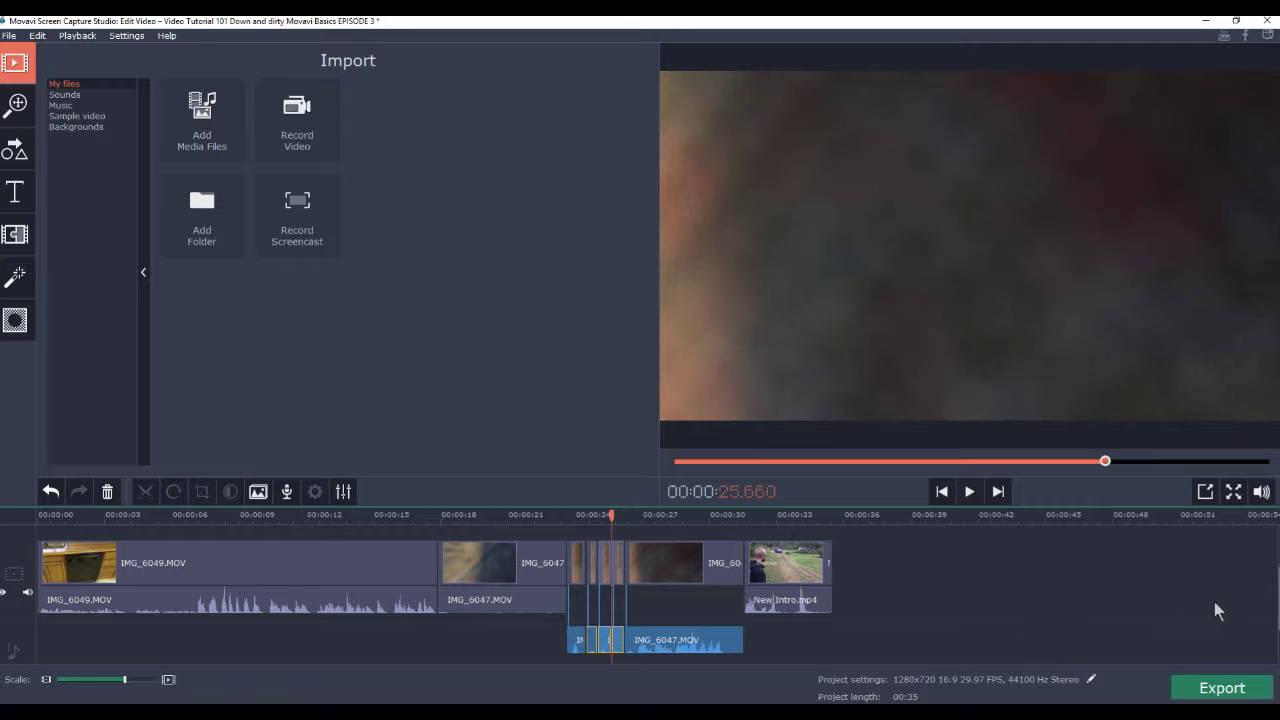
- Find where the sounds start in IMG_6049.MOV and move the first short IMG_6047.MOV audio piece under it at about 6.49 s
{"action": "mouse_move", "coordinate": [1278, 602]}
{"action": "left_mouse_down"}
{"action": "mouse_move", "coordinate": [1278, 634]}
{"action": "mouse_move", "coordinate": [1278, 580]}
{"action": "mouse_move", "coordinate": [1278, 594]}
{"action": "left_mouse_up"}
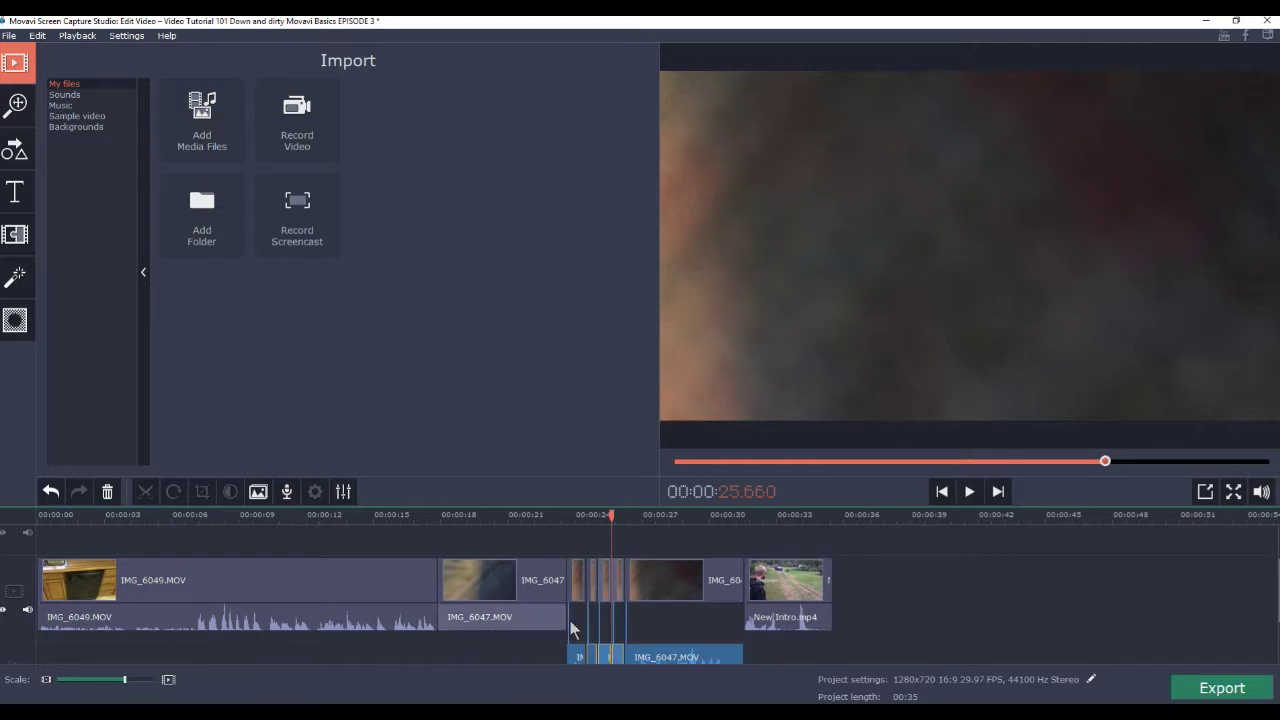
{"action": "left_click", "coordinate": [183, 620]}
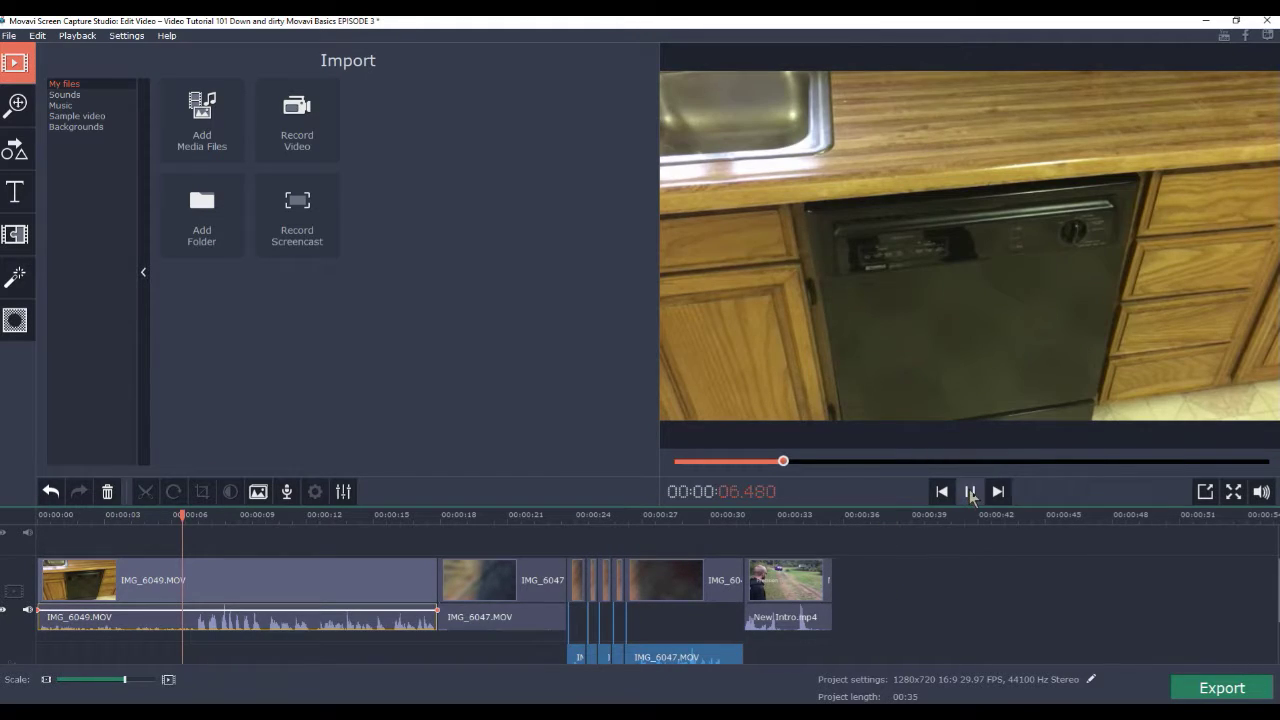
{"action": "left_click", "coordinate": [970, 491]}
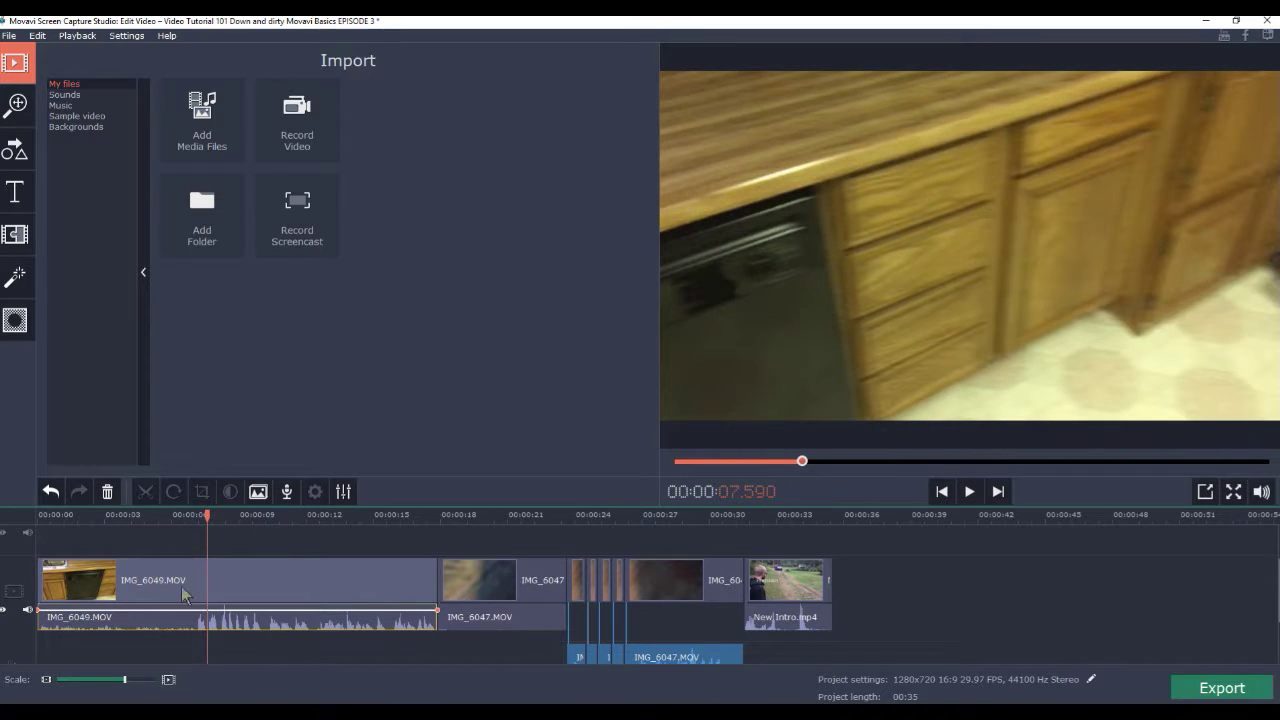
{"action": "left_click", "coordinate": [190, 620]}
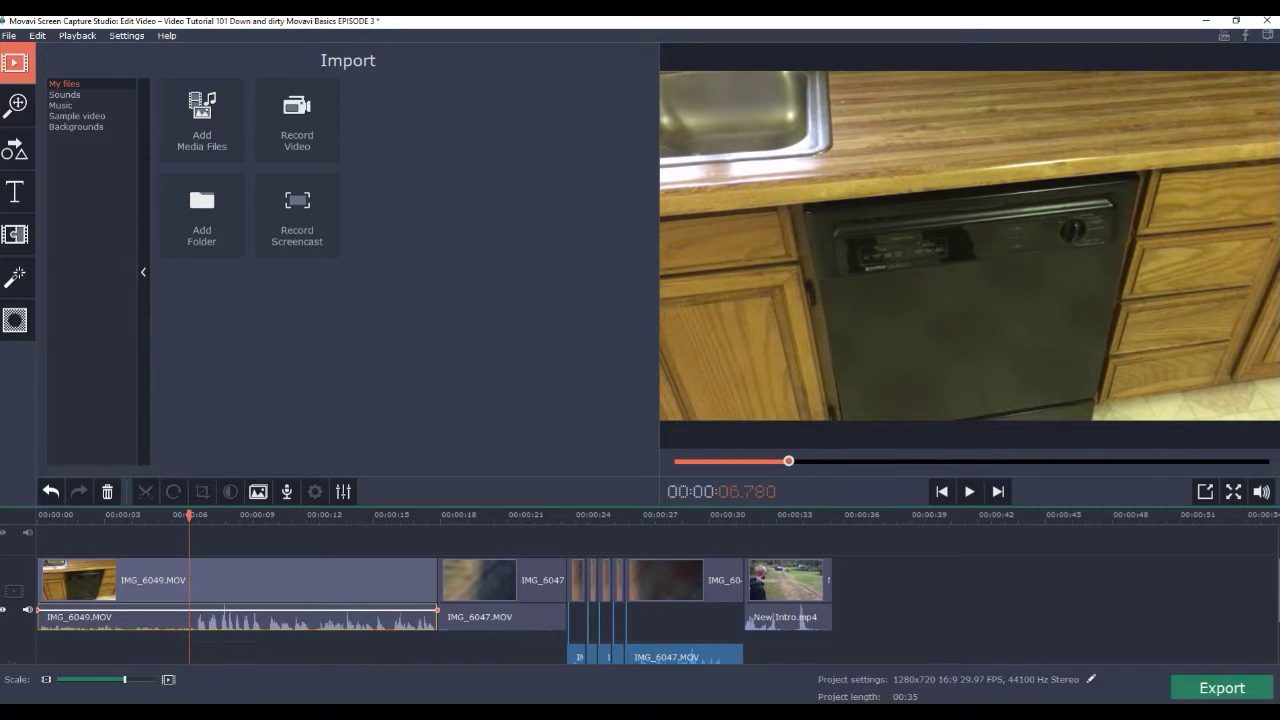
{"action": "scroll", "coordinate": [590, 630], "scroll_direction": "down", "scroll_amount": 2}
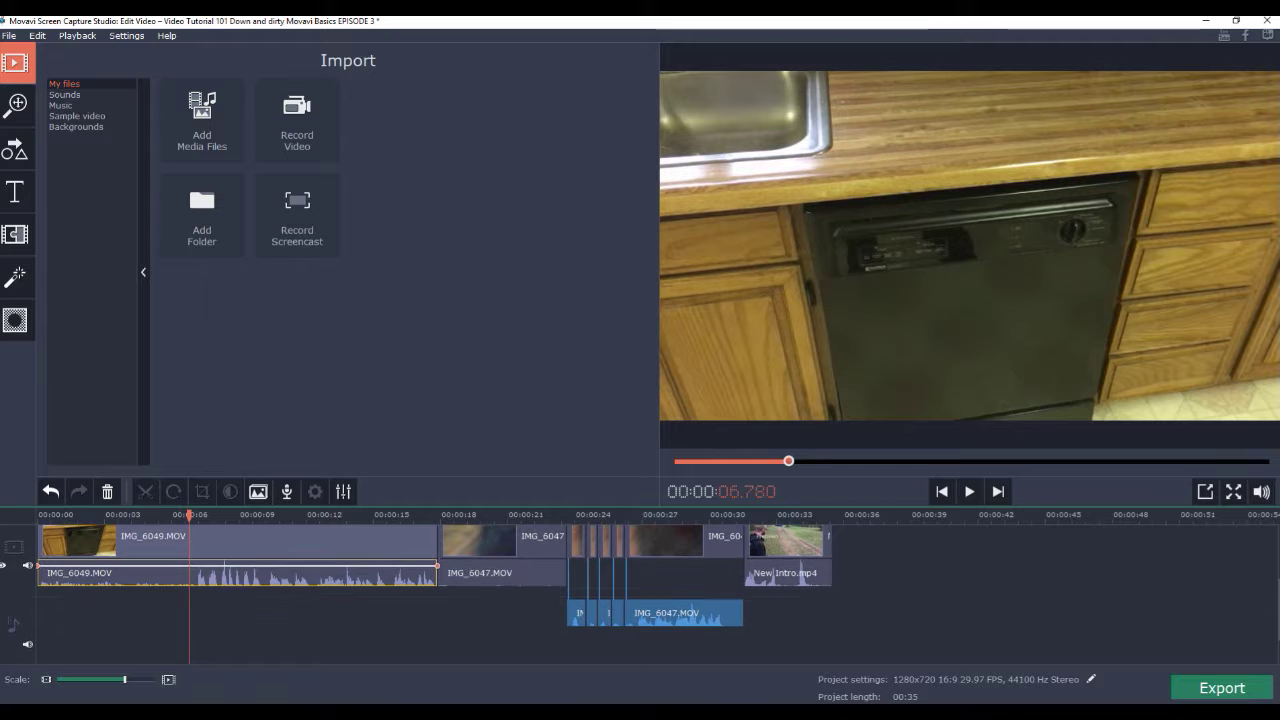
{"action": "left_click_drag", "start_coordinate": [578, 622], "coordinate": [195, 617]}
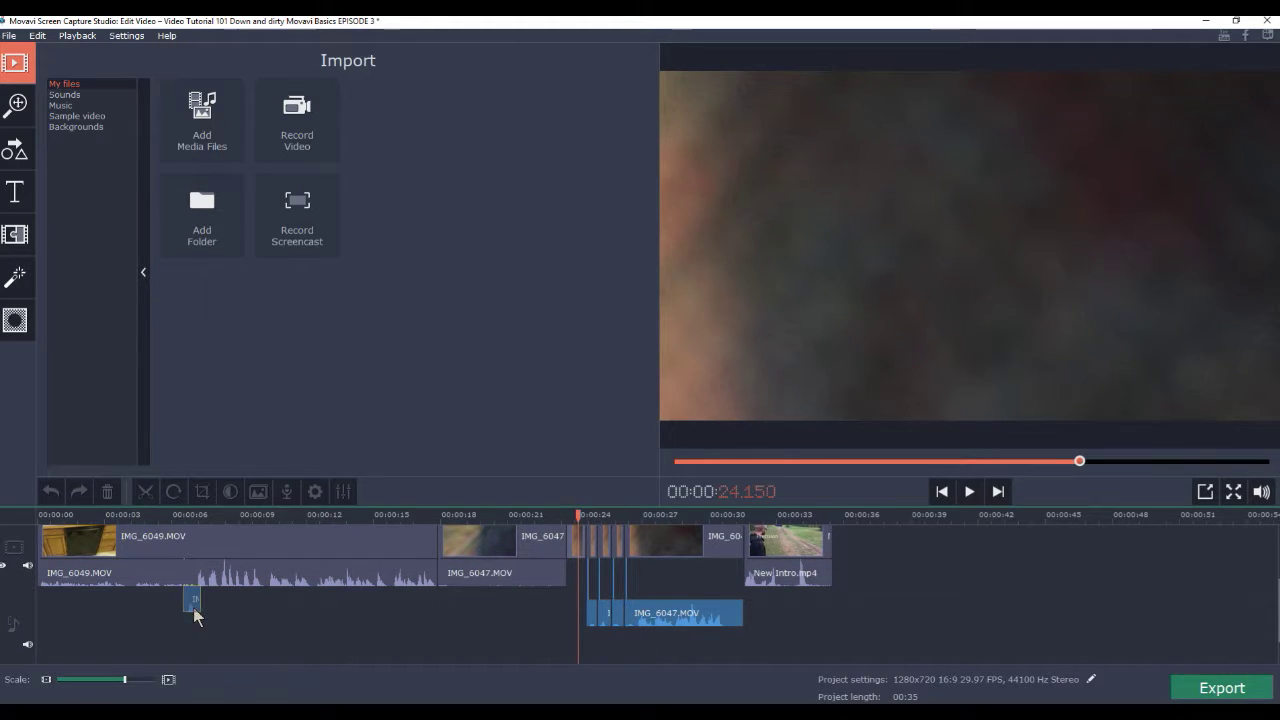
{"action": "left_click", "coordinate": [195, 617]}
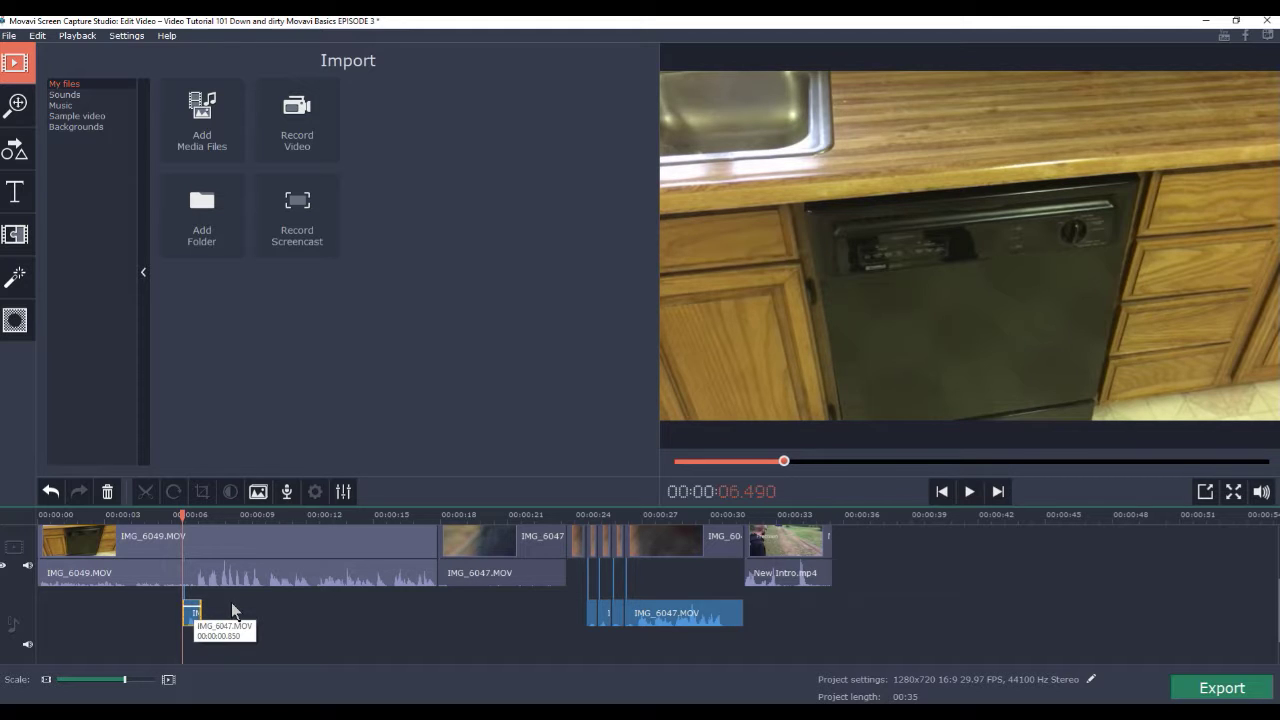
- Play the timeline from about 5.1 s to check the timing of the moved IMG_6047.MOV sound
{"action": "left_click", "coordinate": [155, 514]}
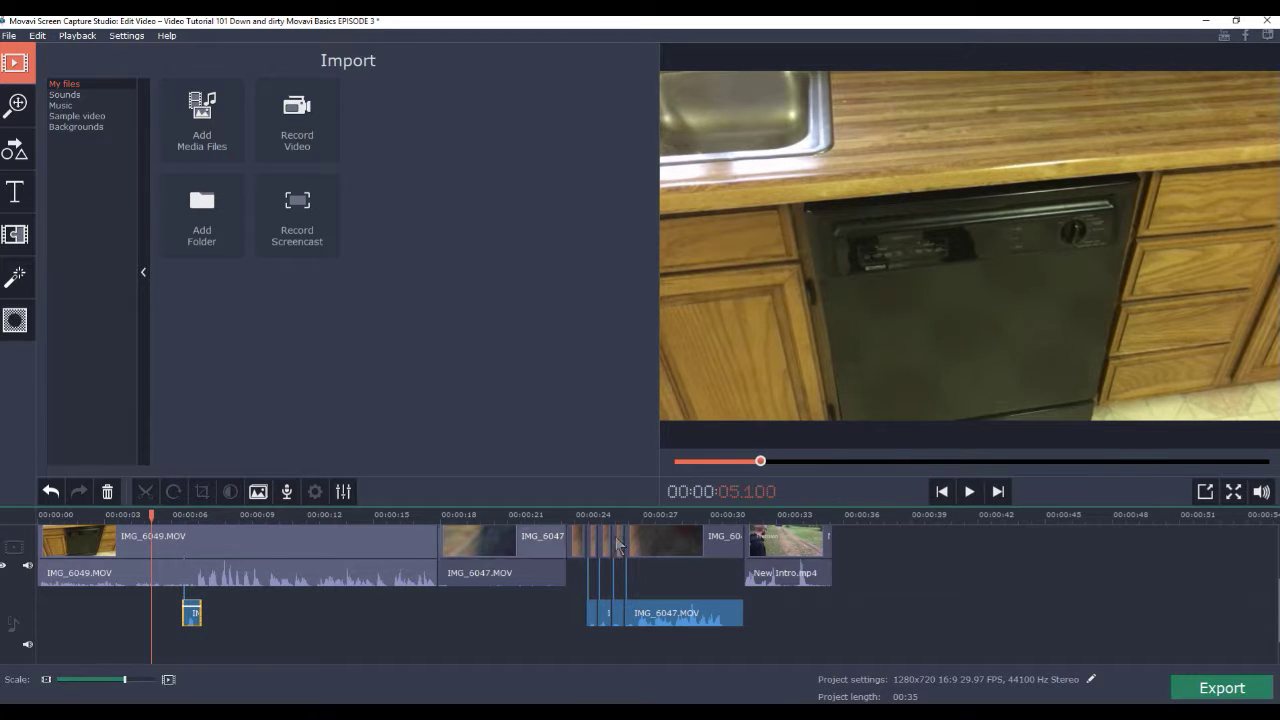
{"action": "left_click", "coordinate": [970, 492]}
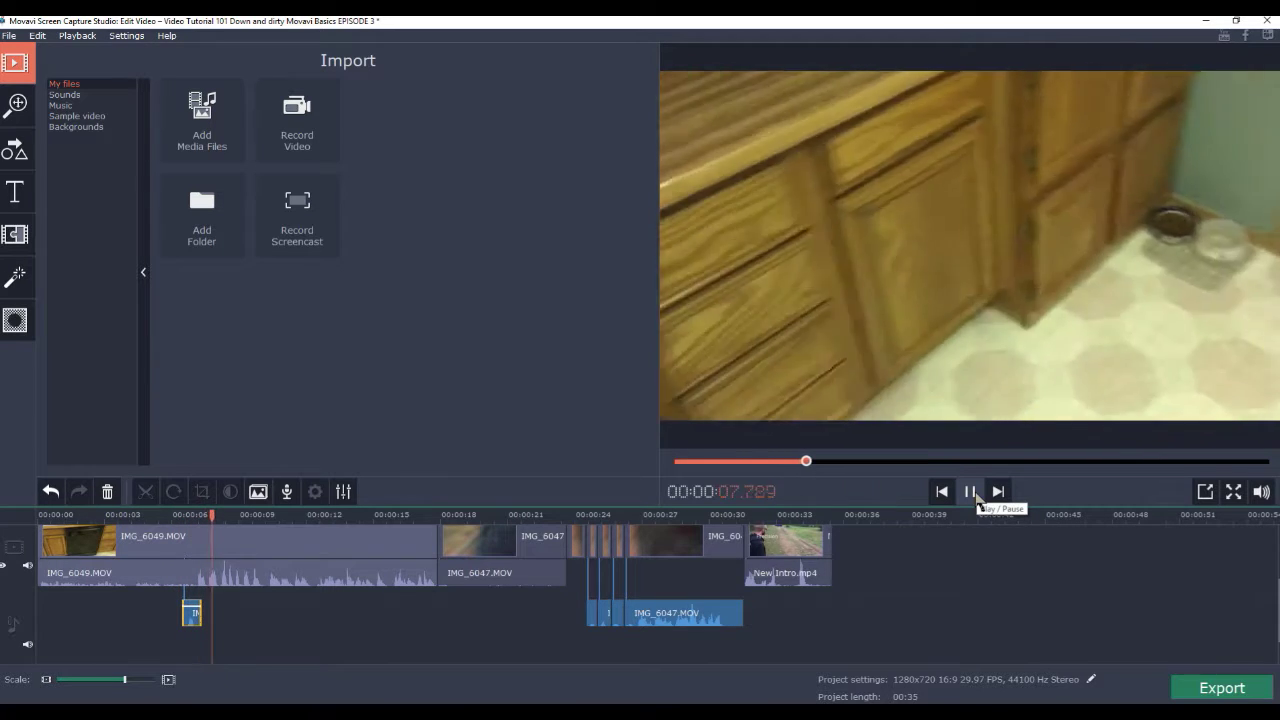
{"action": "left_click", "coordinate": [970, 492]}
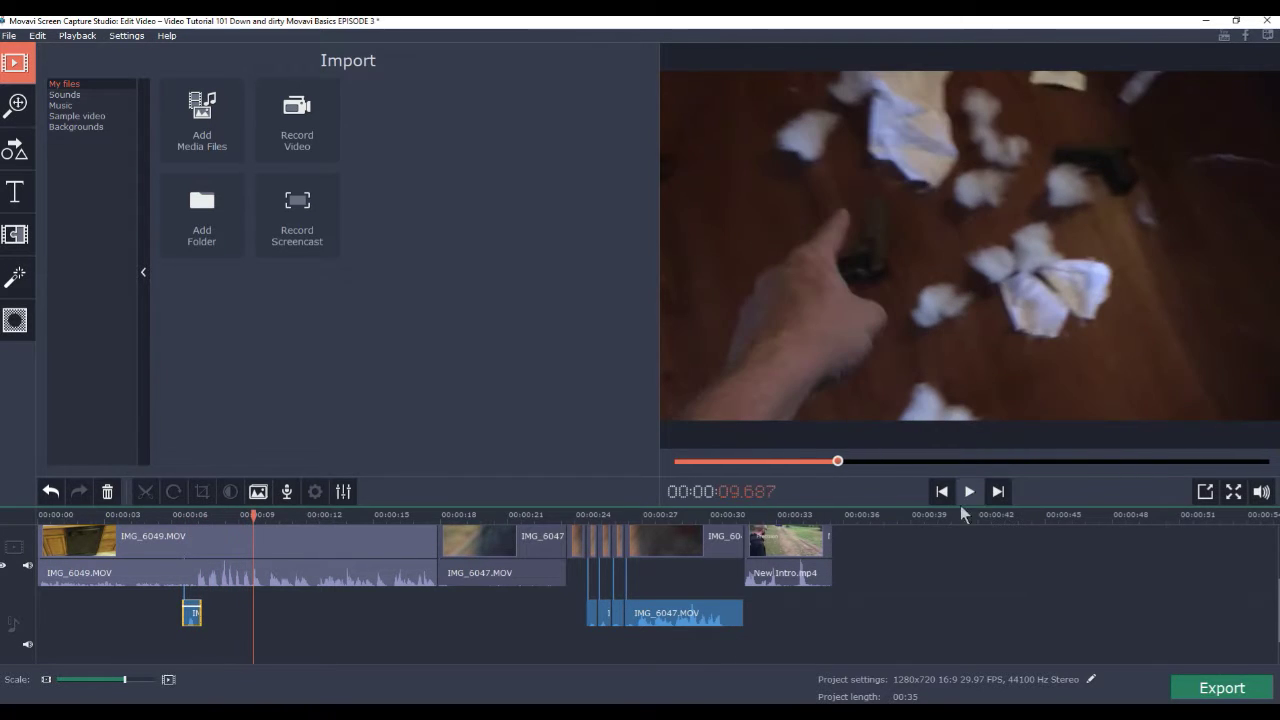
- Move the other three short IMG_6047.MOV sounds and the long one directly behind the first under IMG_6049.MOV, and play the passage
{"action": "left_click", "coordinate": [593, 614]}
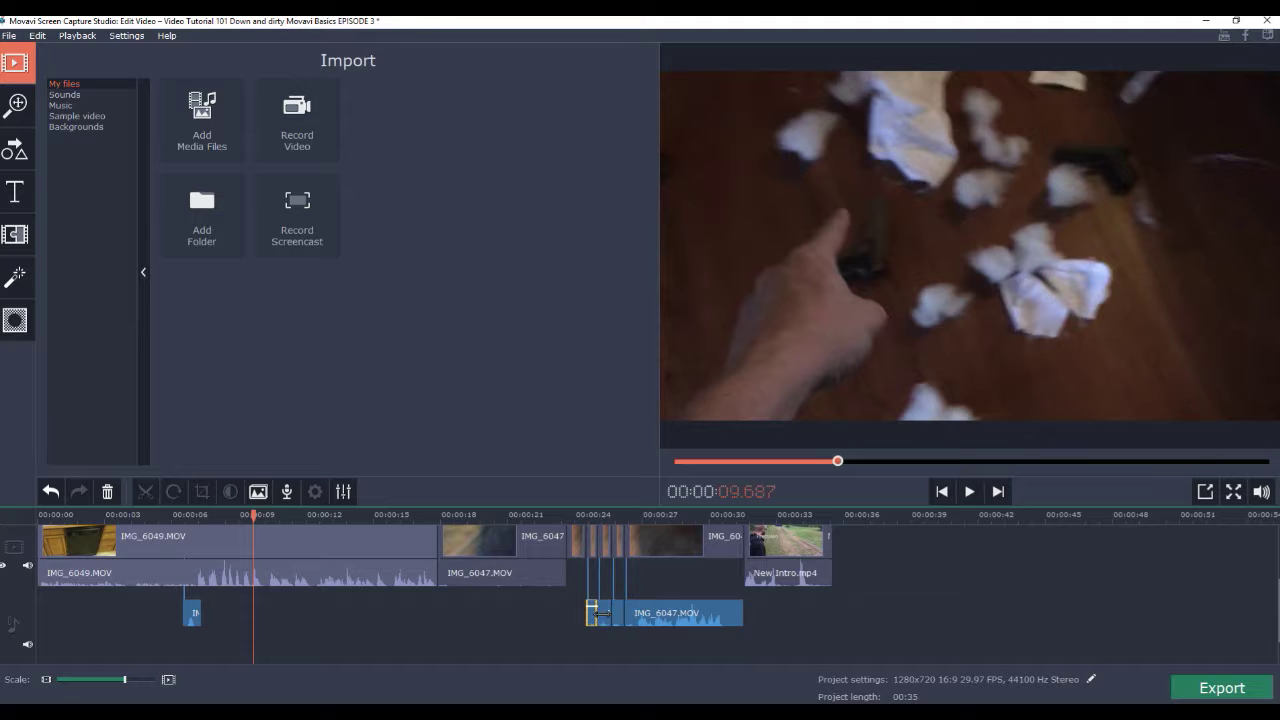
{"action": "left_click_drag", "start_coordinate": [616, 618], "coordinate": [196, 621]}
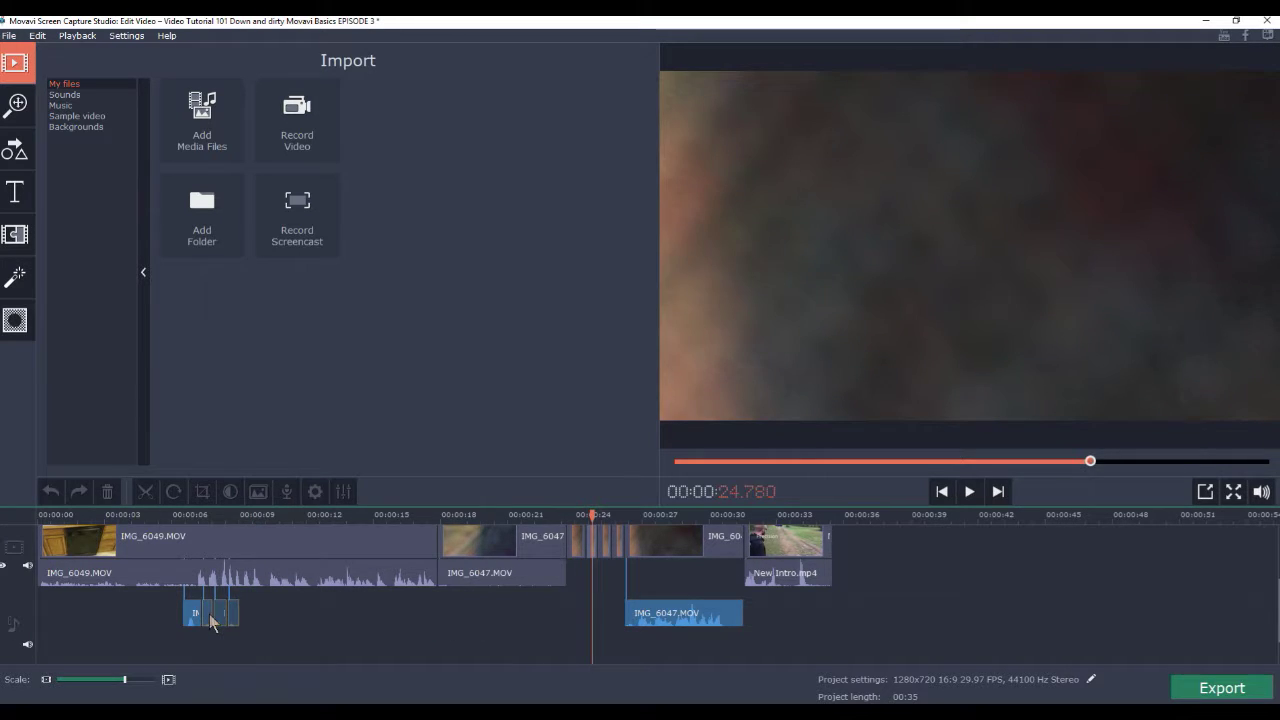
{"action": "left_click", "coordinate": [203, 514]}
{"action": "left_click_drag", "start_coordinate": [685, 621], "coordinate": [258, 618]}
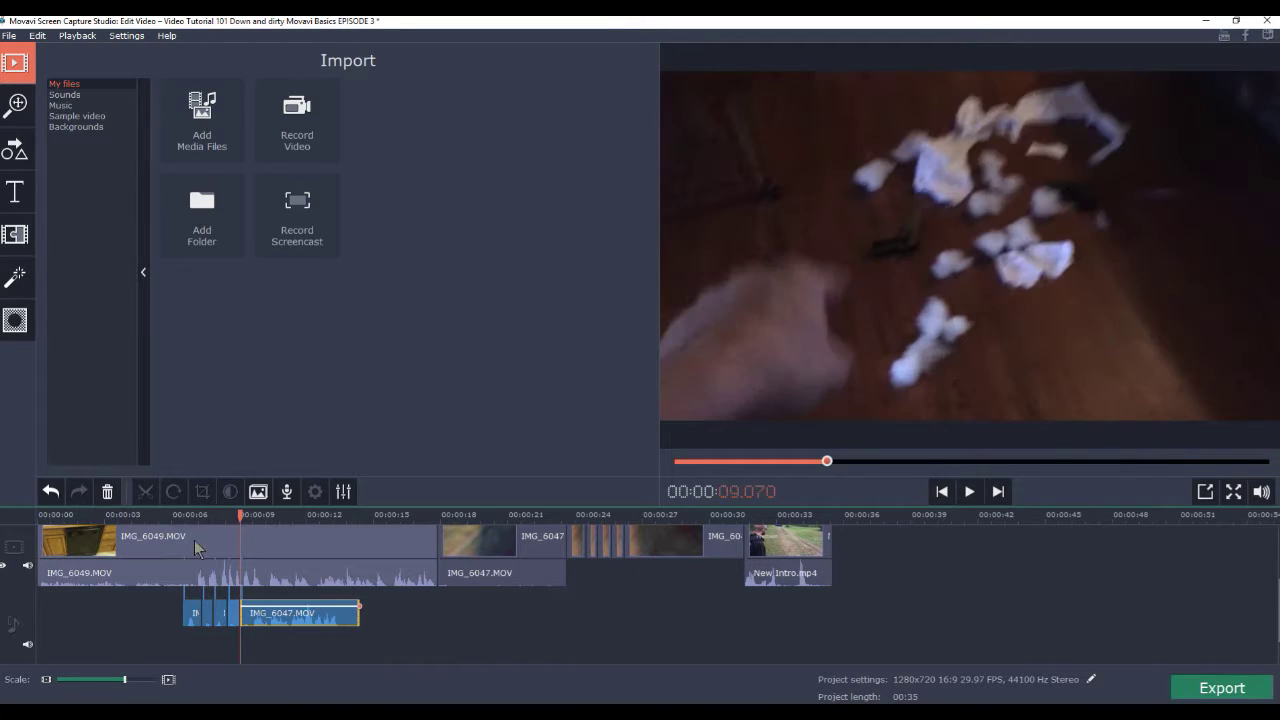
{"action": "left_click", "coordinate": [146, 514]}
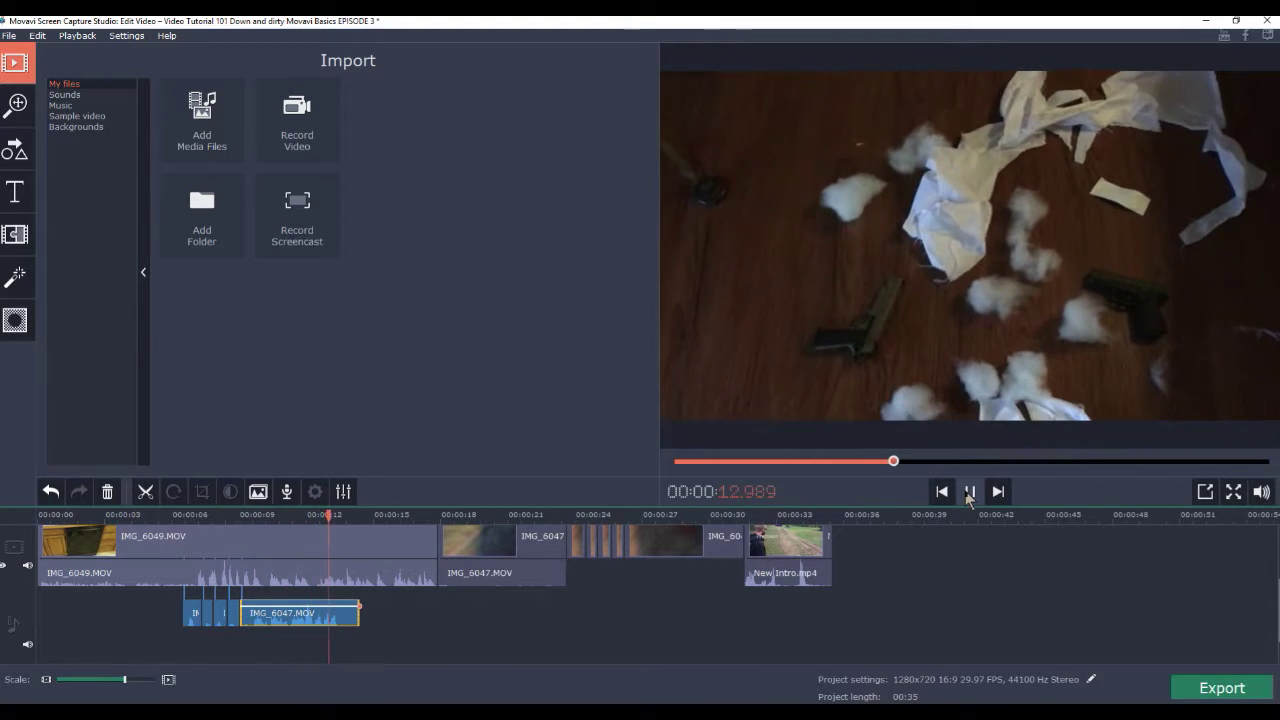
{"action": "left_click", "coordinate": [968, 494]}
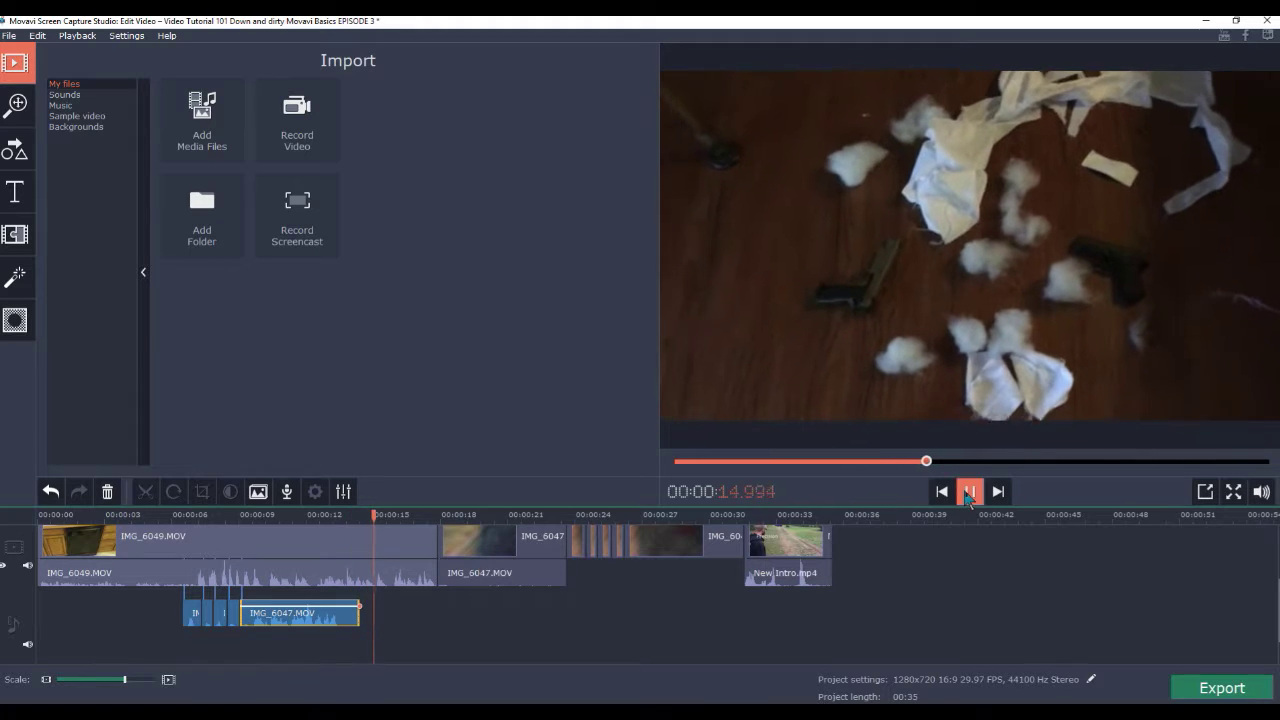
- Delete all the blurry IMG_6047.MOV clips between IMG_6049.MOV and New Intro.mp4 from the video track
{"action": "left_click", "coordinate": [465, 543]}
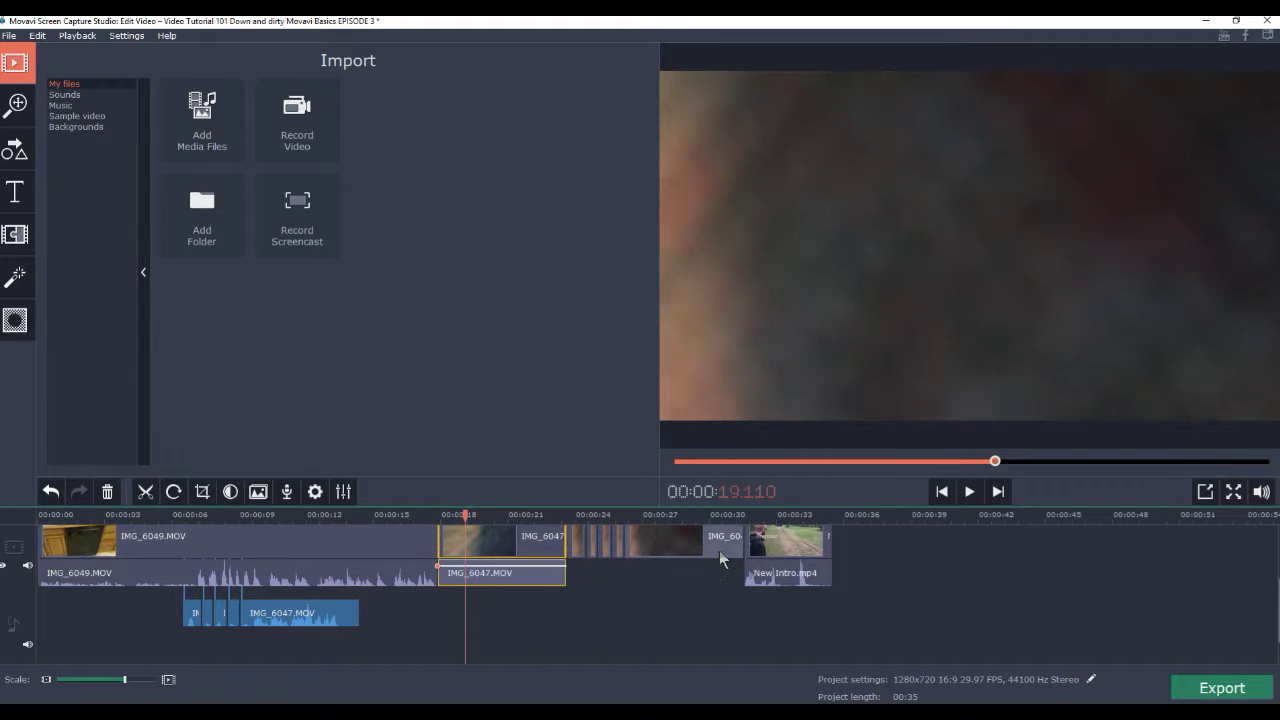
{"action": "left_click", "coordinate": [622, 549], "text": "ctrl"}
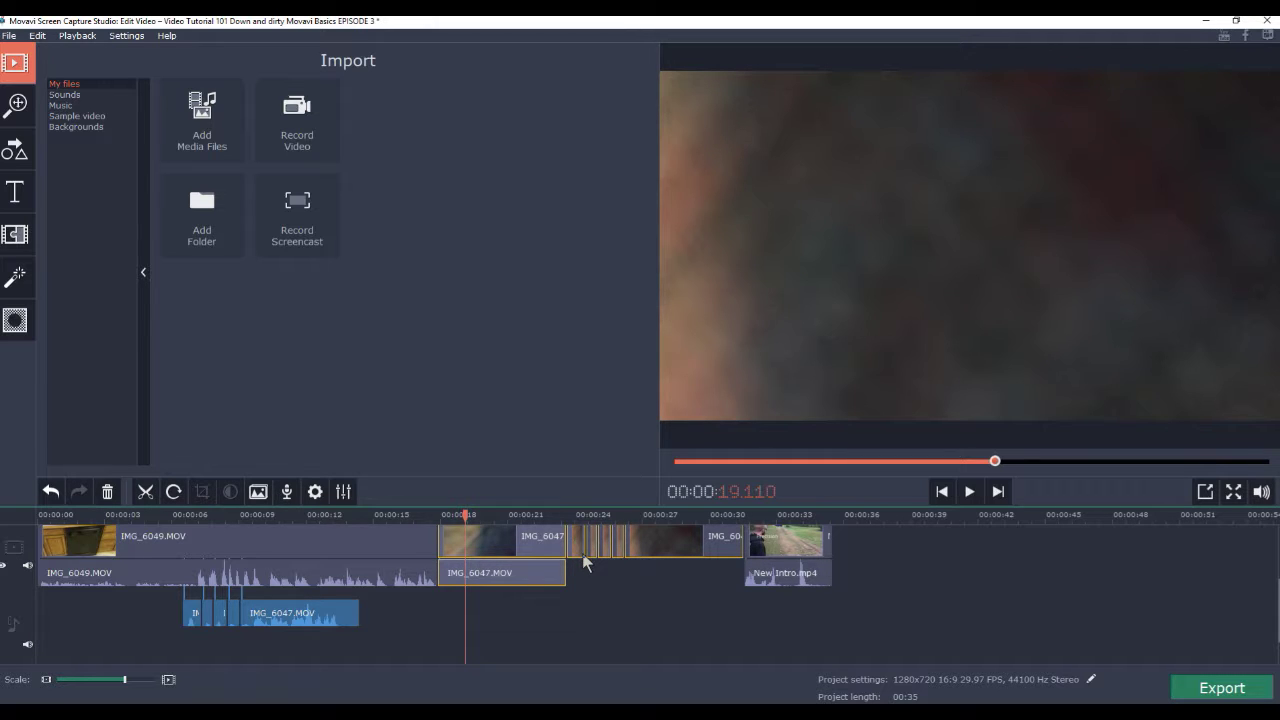
{"action": "key", "text": "Delete"}
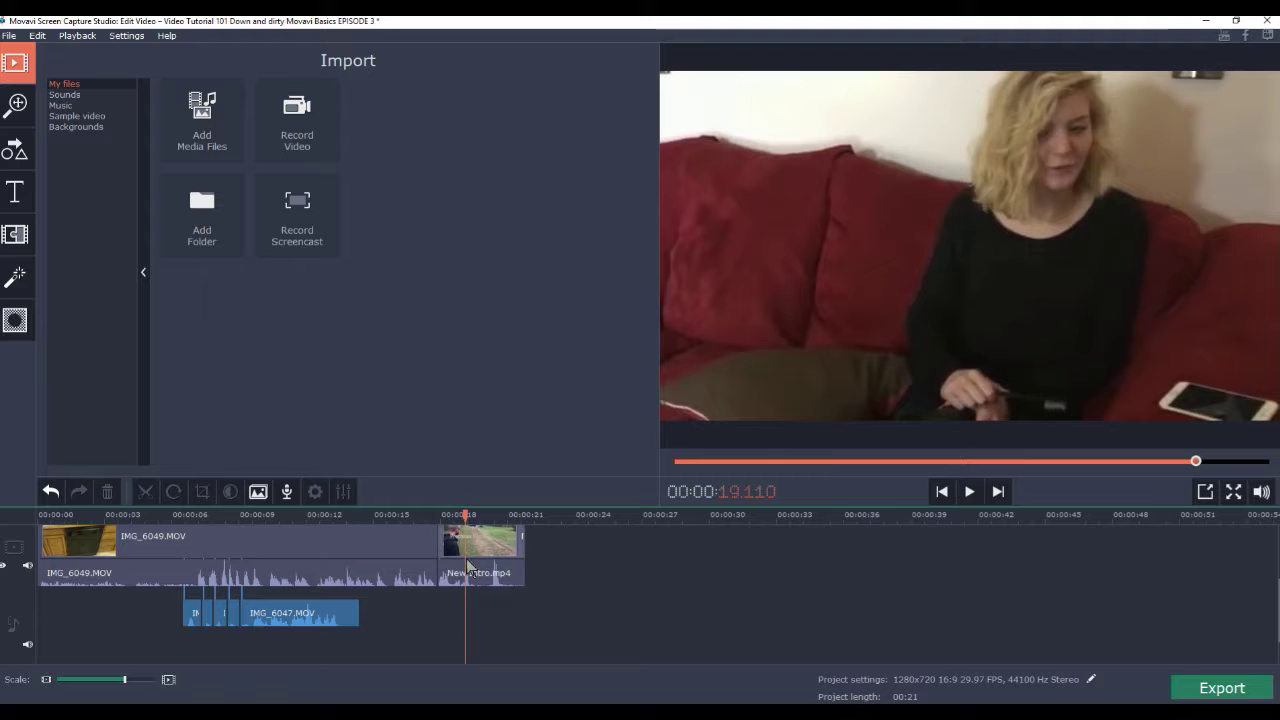
- Play through the end of IMG_6049.MOV, split the long IMG_6047.MOV audio piece at 13.5 s and delete the part after it
{"action": "left_click_drag", "start_coordinate": [464, 519], "coordinate": [298, 516]}
{"action": "left_click", "coordinate": [967, 492]}
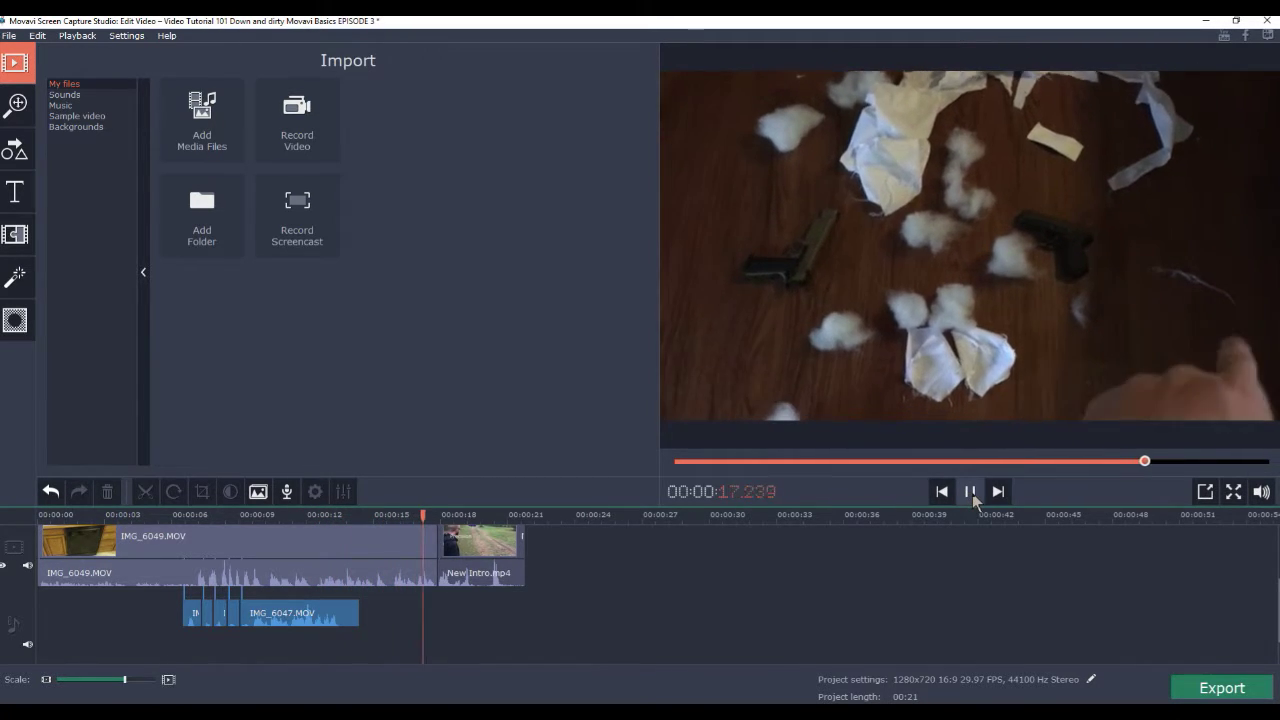
{"action": "left_click", "coordinate": [970, 492]}
{"action": "left_click_drag", "start_coordinate": [440, 515], "coordinate": [339, 515]}
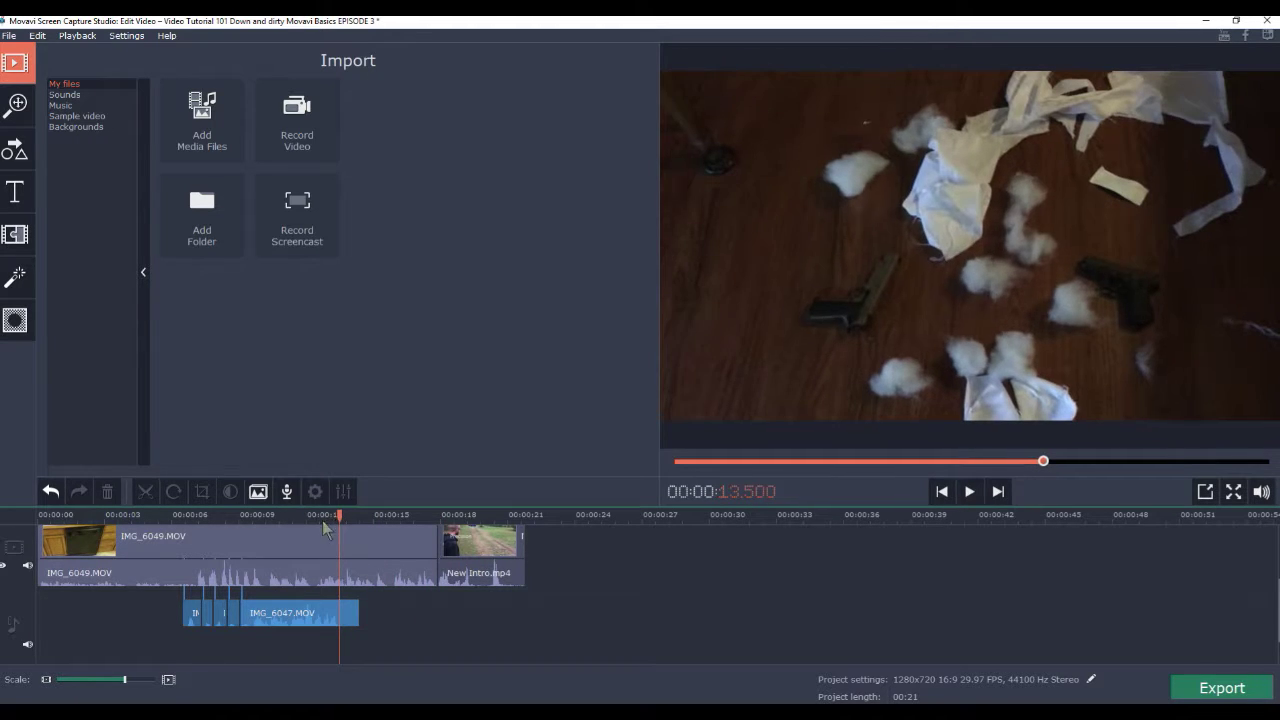
{"action": "left_click", "coordinate": [345, 613]}
{"action": "left_click", "coordinate": [145, 491]}
{"action": "left_click", "coordinate": [347, 613]}
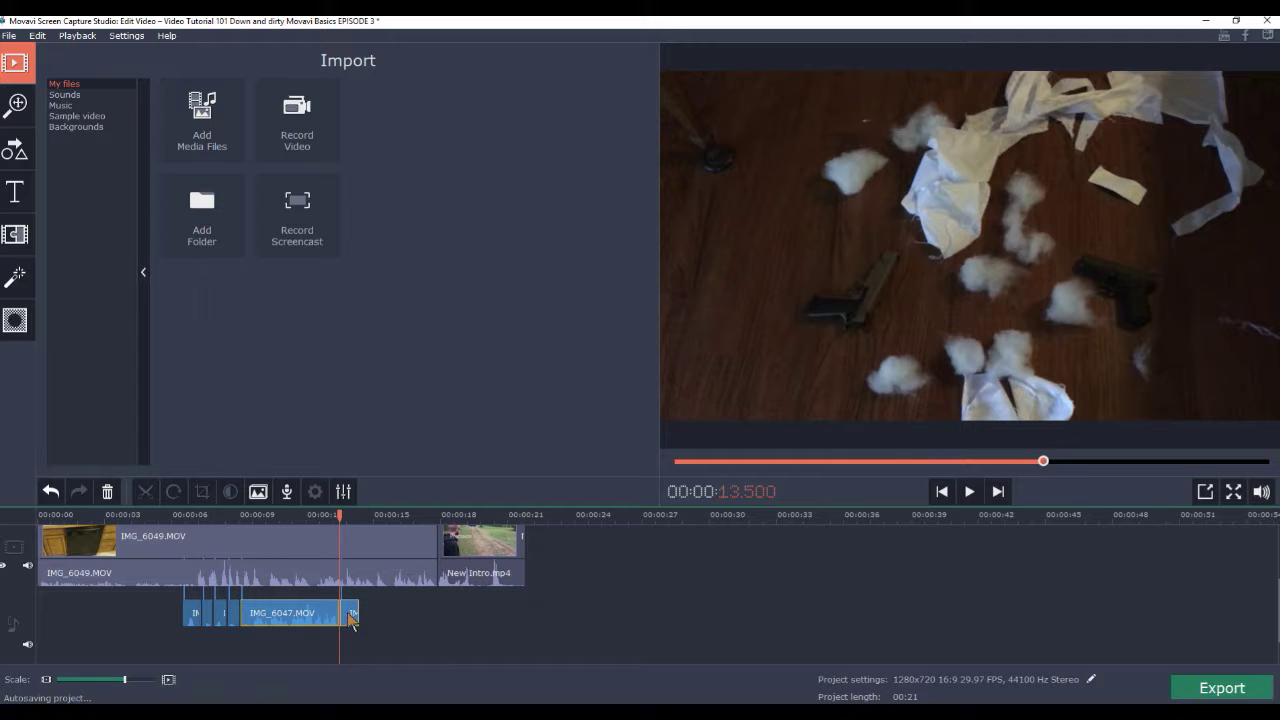
{"action": "key", "text": "Delete"}
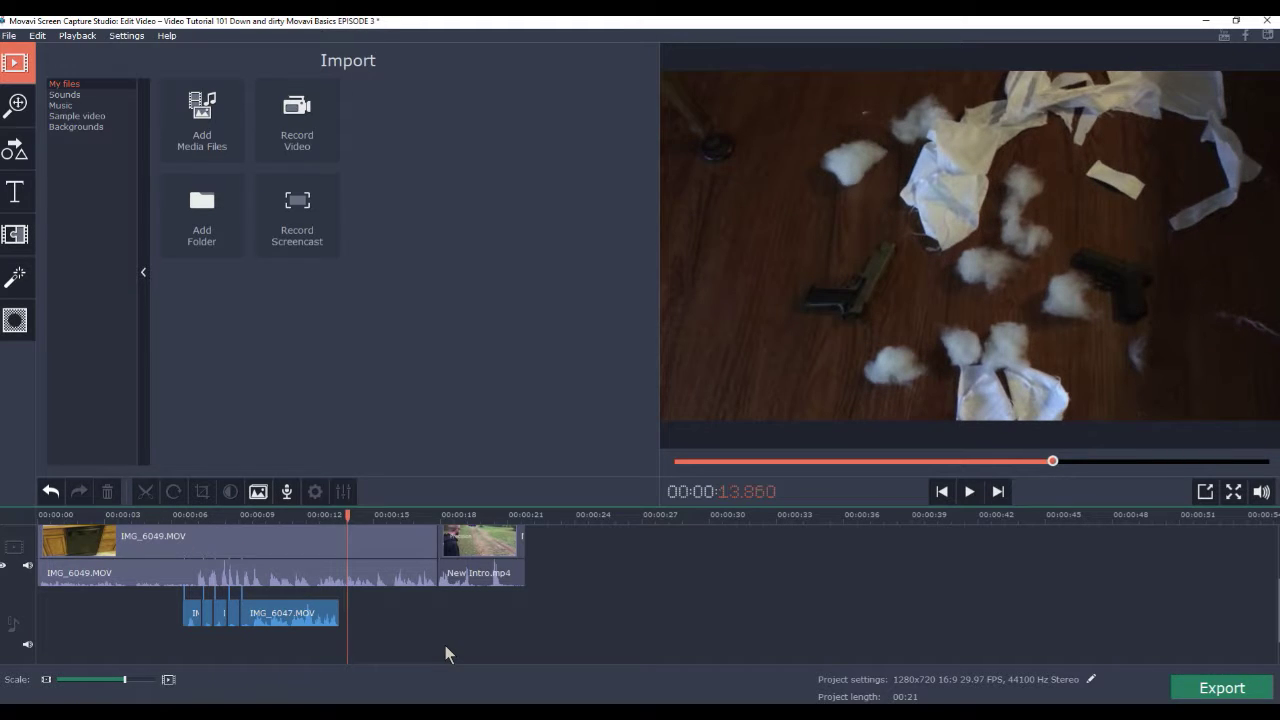
- Play the edited timeline from its beginning to review IMG_6049.MOV with the added sounds
{"action": "left_click_drag", "start_coordinate": [351, 514], "coordinate": [8, 511]}
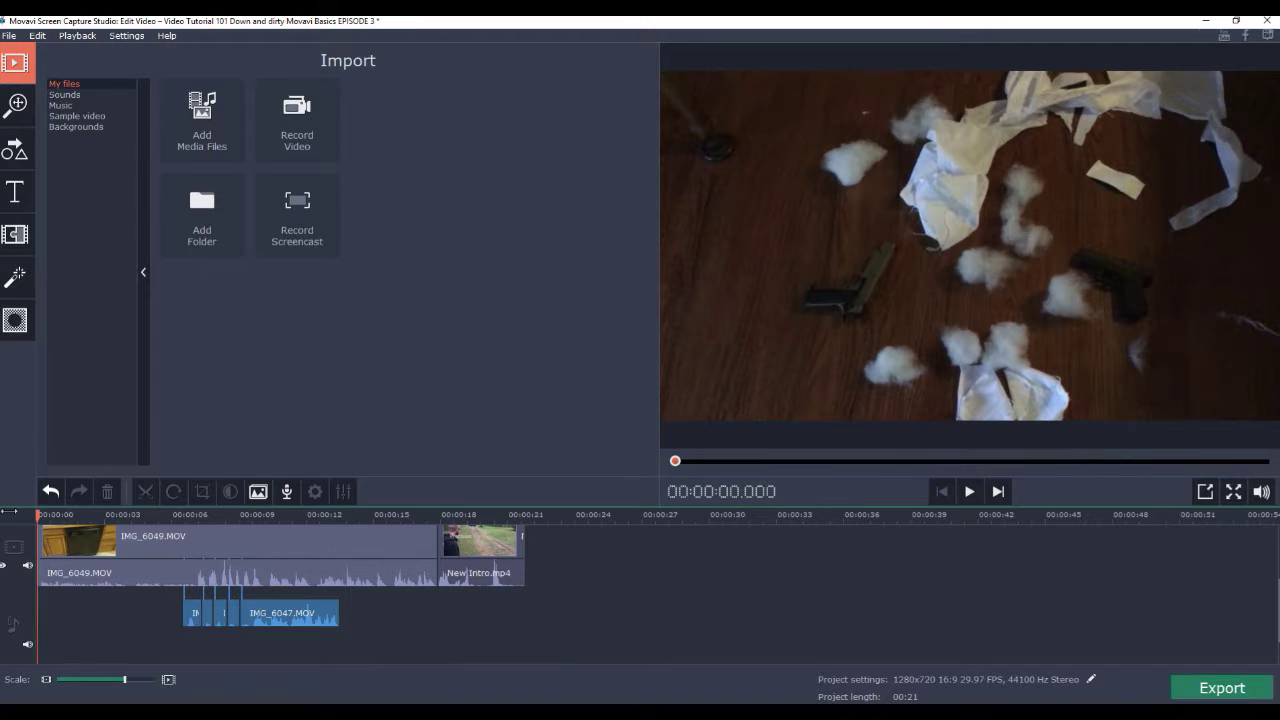
{"action": "left_click", "coordinate": [969, 491]}
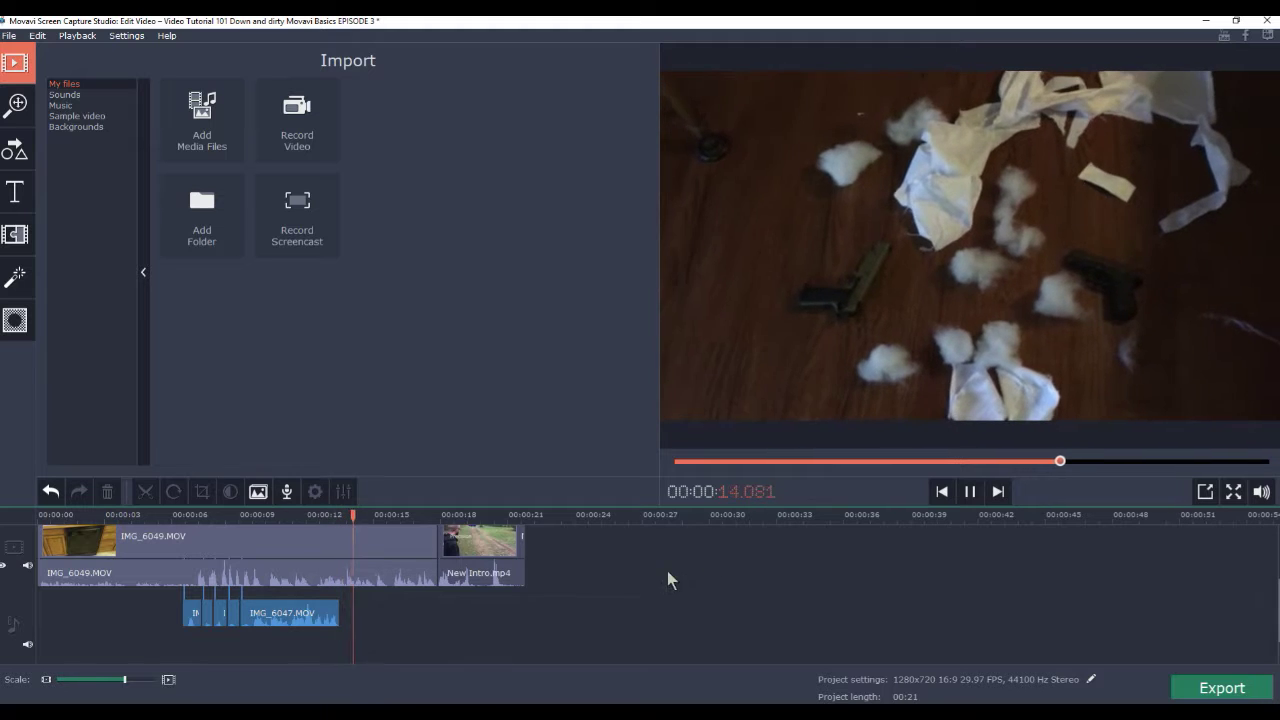
{"action": "left_click", "coordinate": [970, 492]}
- Import Glock VS 1911.avi from the Movavi Library folder and place it between IMG_6049.MOV and New Intro.mp4
{"action": "left_click", "coordinate": [202, 118]}
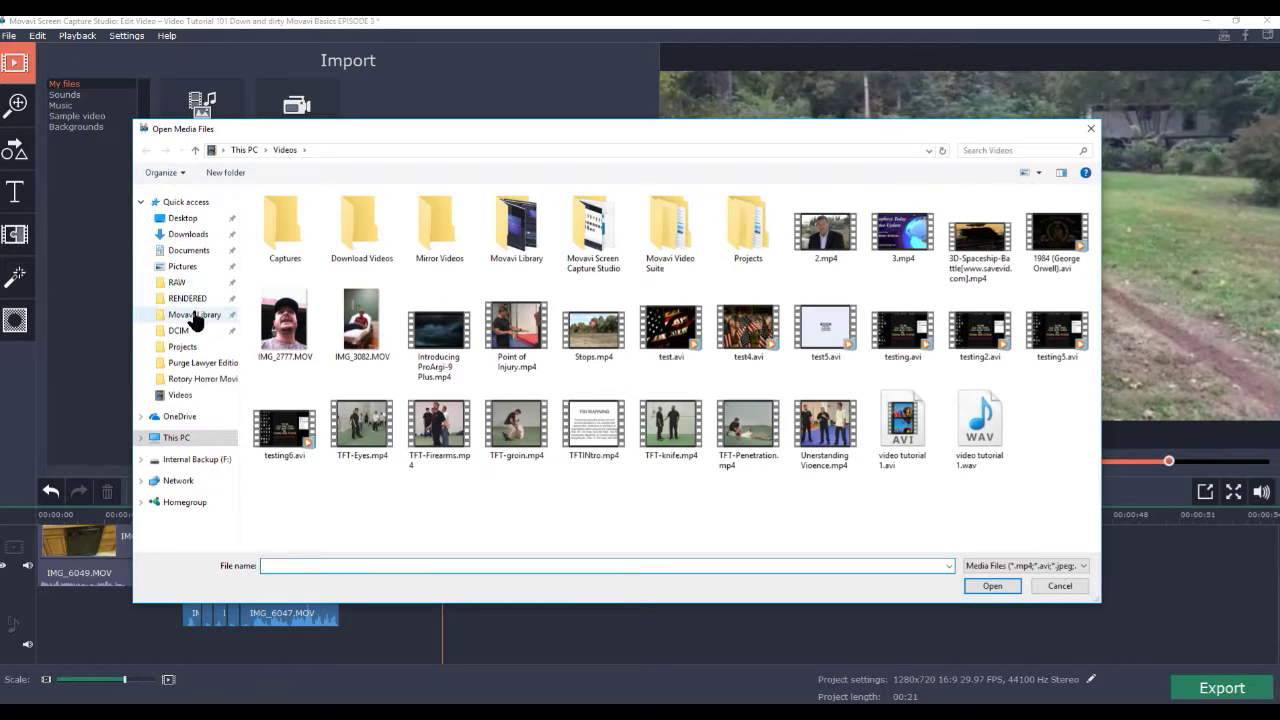
{"action": "left_click", "coordinate": [185, 314]}
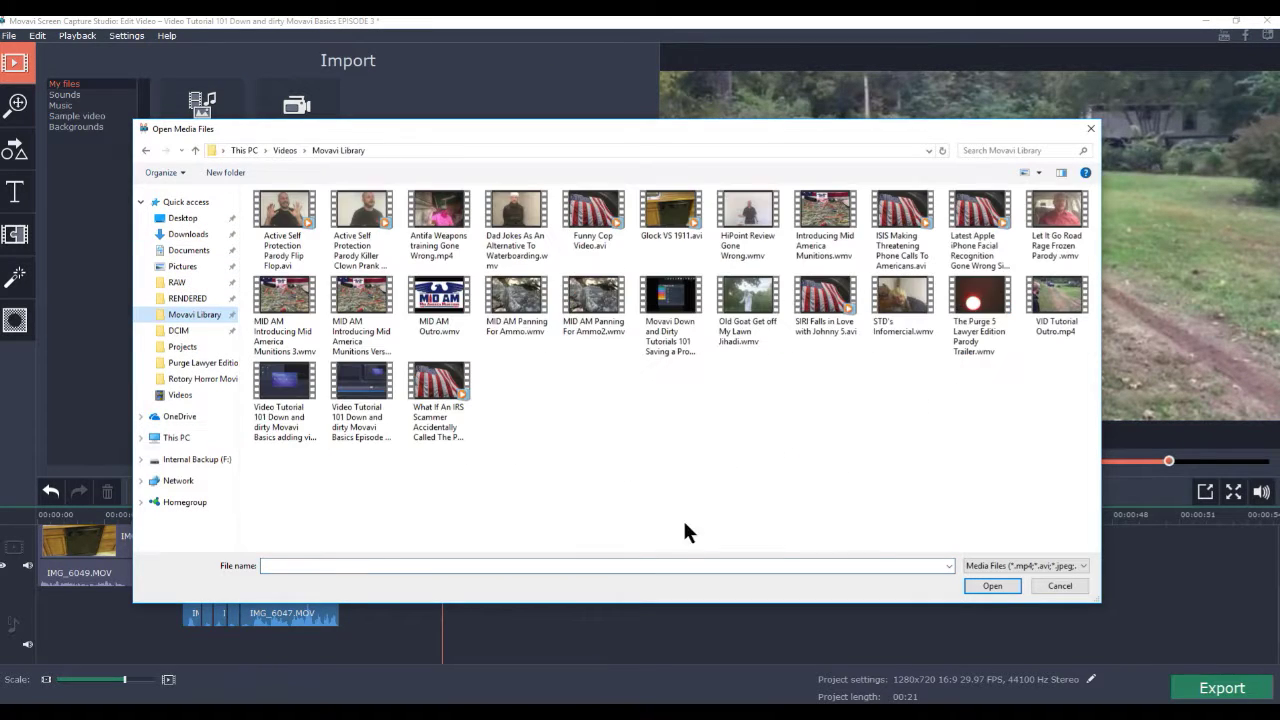
{"action": "left_click", "coordinate": [660, 220]}
{"action": "double_click", "coordinate": [660, 220]}
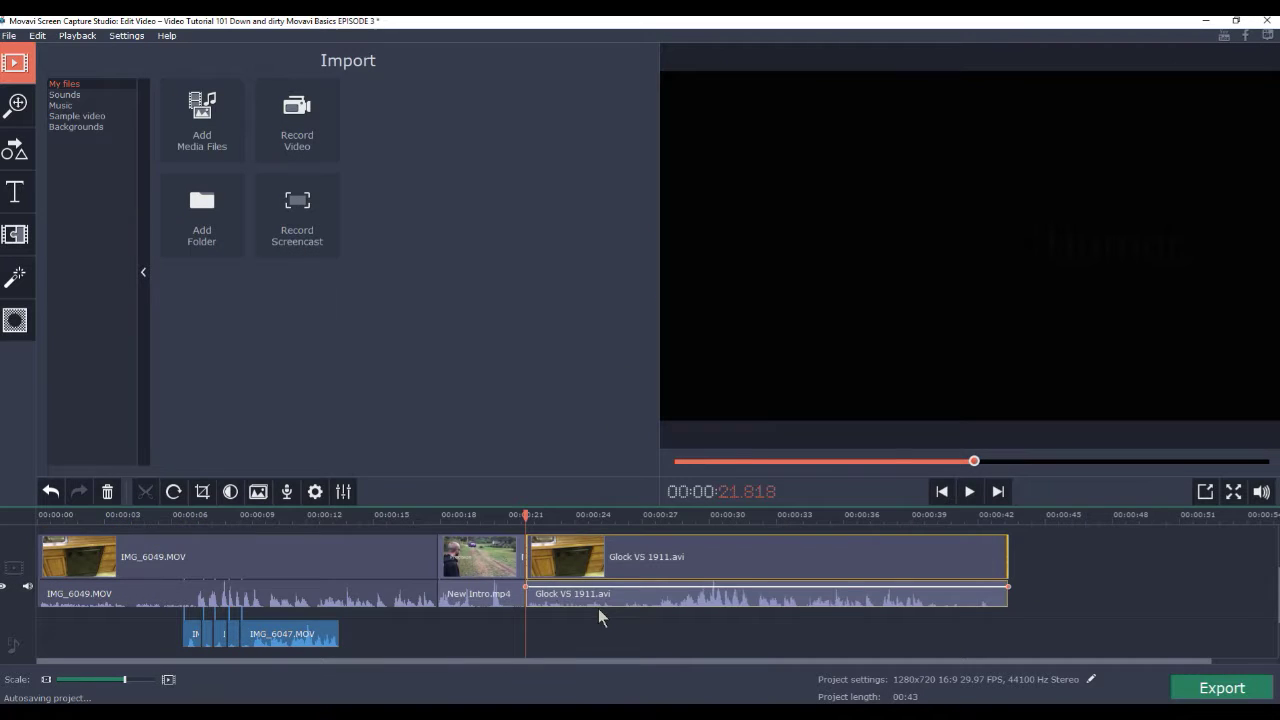
{"action": "left_click_drag", "start_coordinate": [572, 563], "coordinate": [492, 562]}
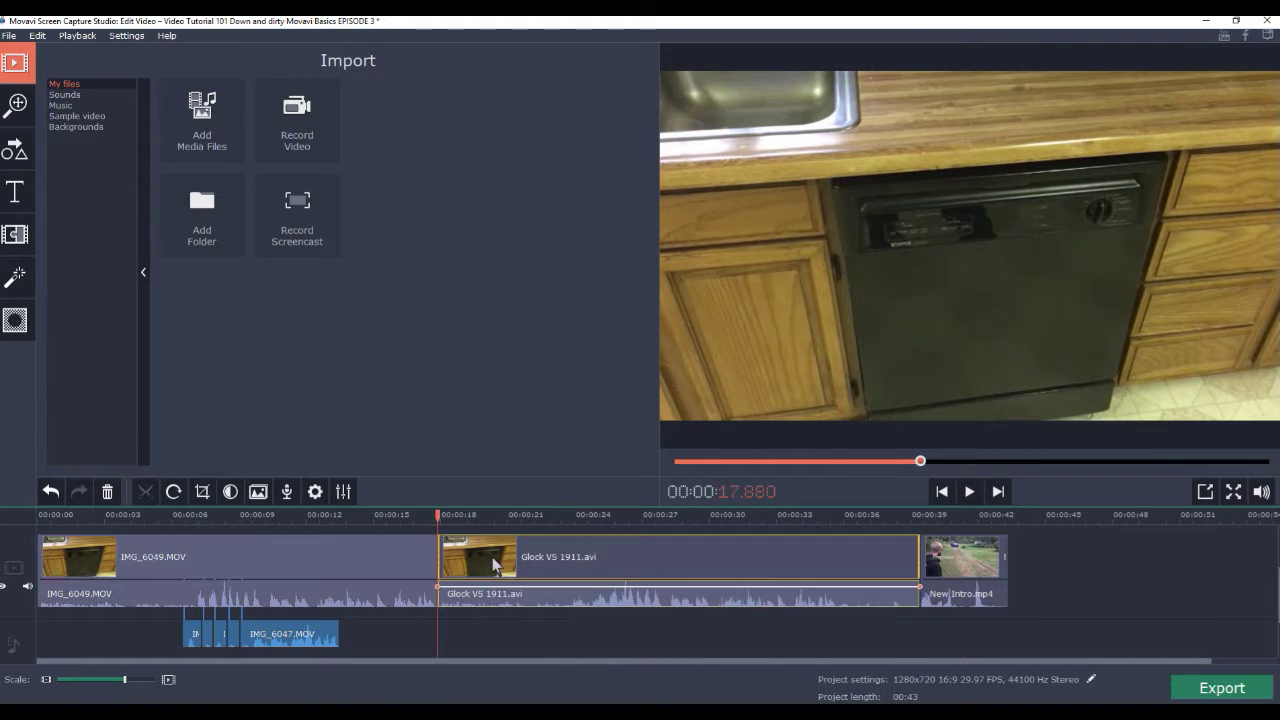
- Play the Glock VS 1911.avi clip from its start to review the finished version with its sound effects
{"action": "left_click_drag", "start_coordinate": [432, 510], "coordinate": [353, 512]}
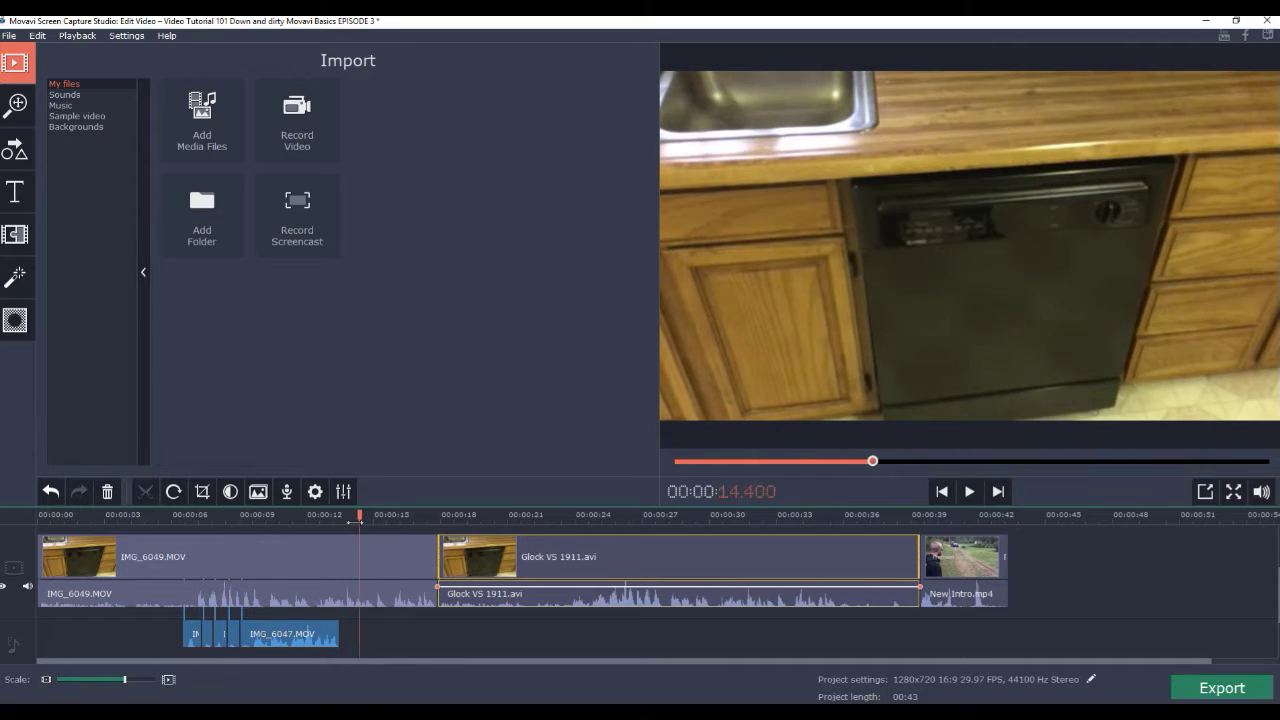
{"action": "left_click", "coordinate": [429, 552]}
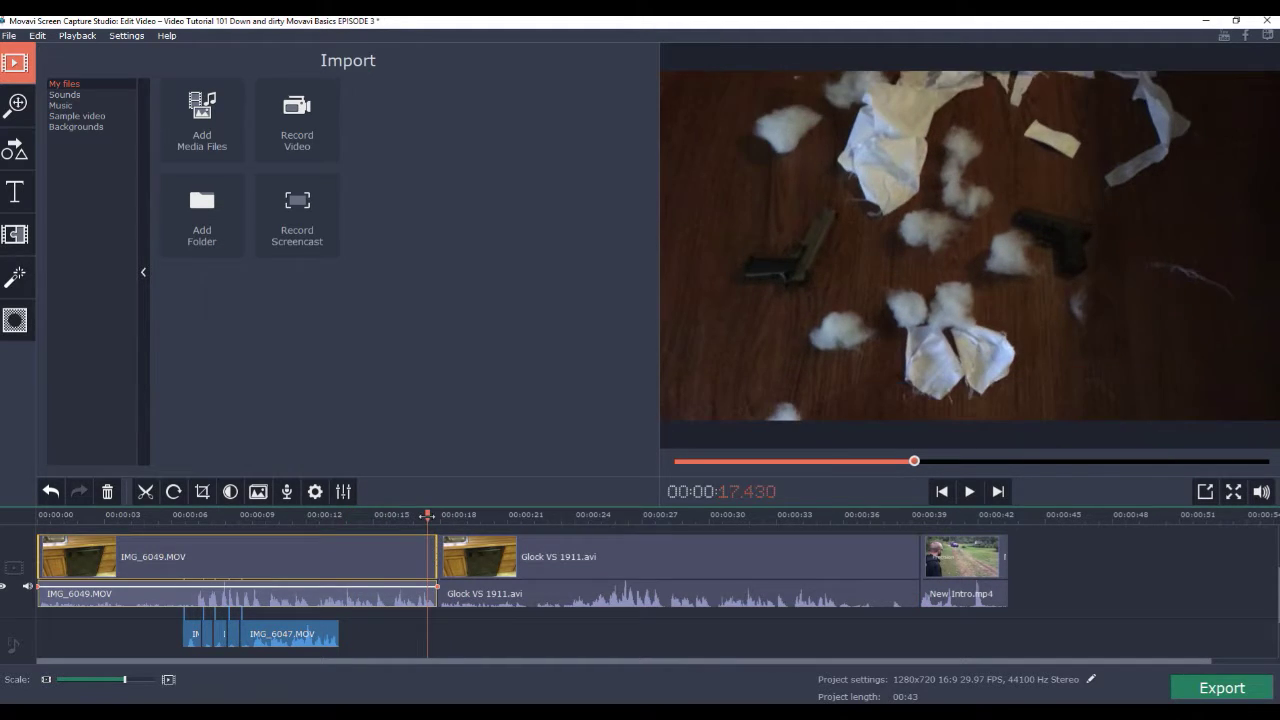
{"action": "left_click_drag", "start_coordinate": [427, 516], "coordinate": [436, 516]}
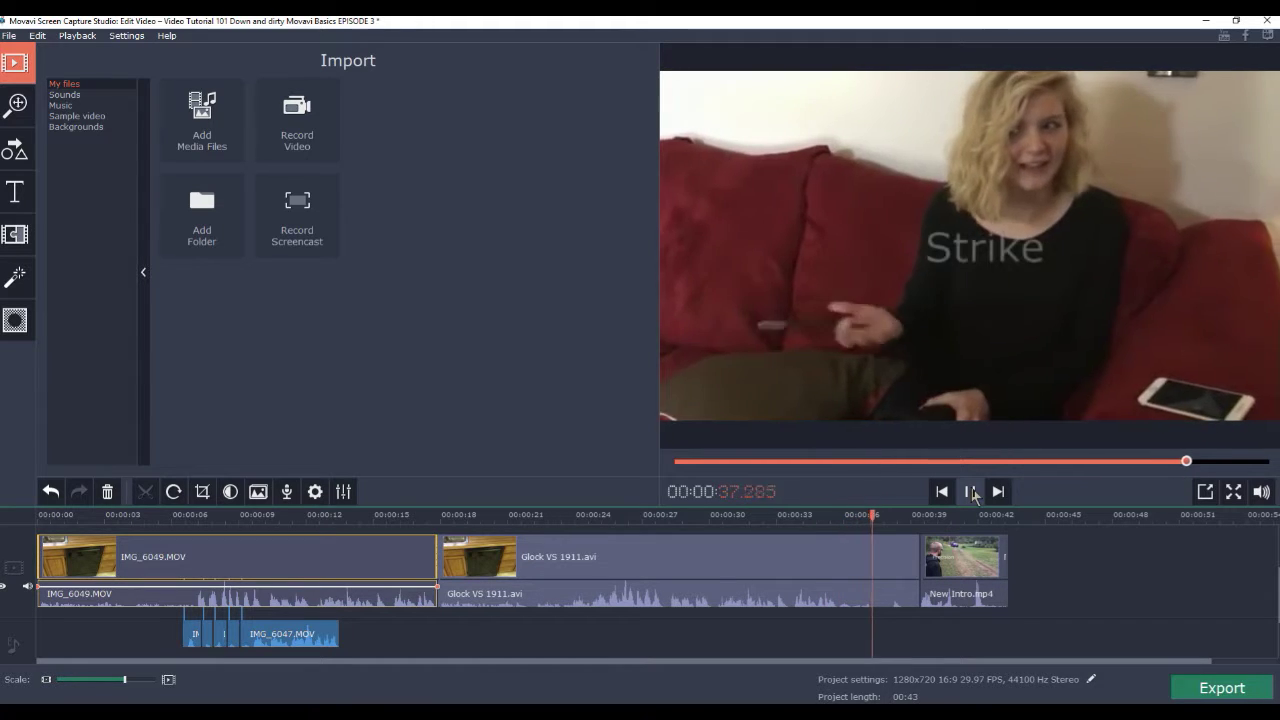
{"action": "left_click", "coordinate": [972, 495]}
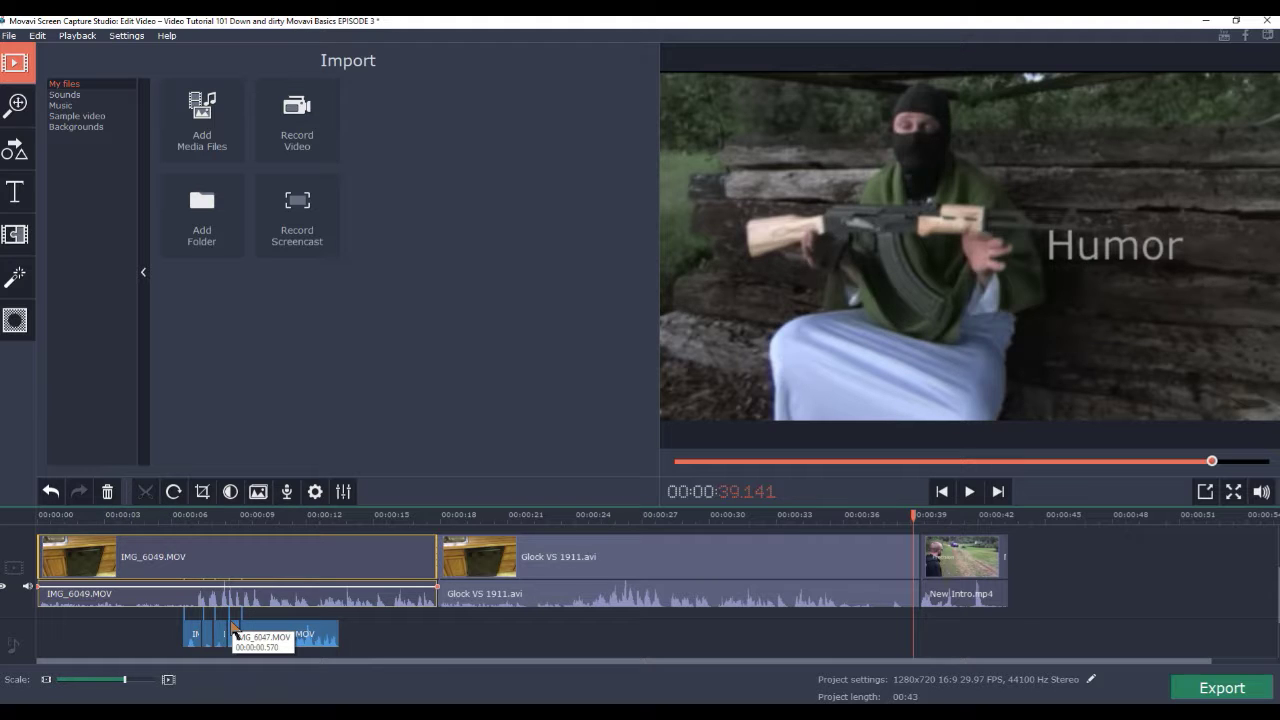
- Add the Breaking glass sound effect to the audio track at about 7.87 s and play that passage
{"action": "left_click", "coordinate": [64, 95]}
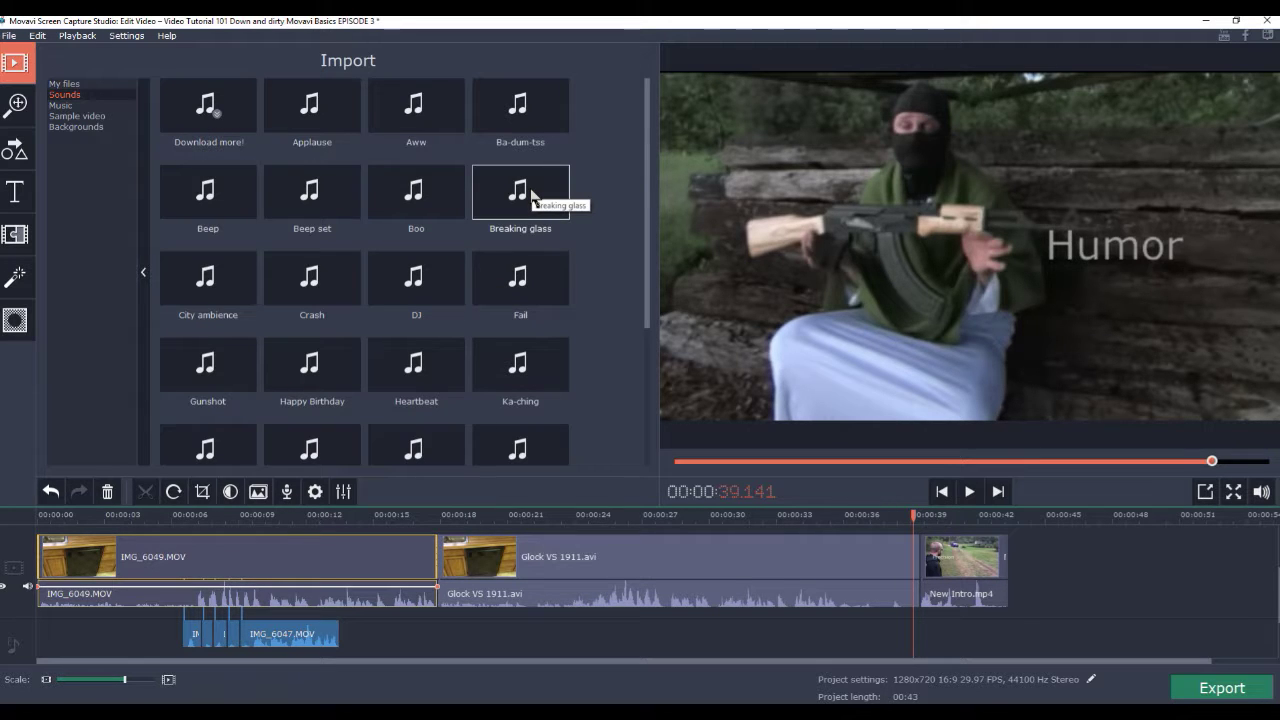
{"action": "left_click_drag", "start_coordinate": [532, 195], "coordinate": [217, 644]}
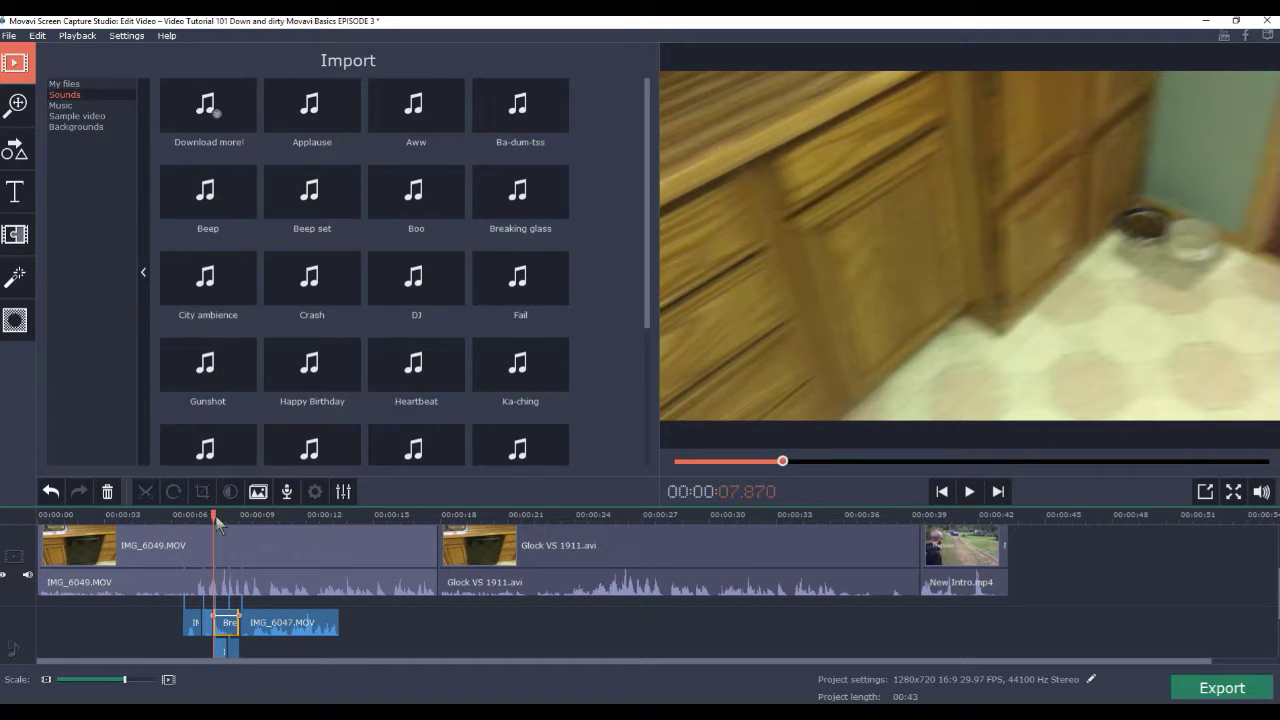
{"action": "left_click", "coordinate": [138, 515]}
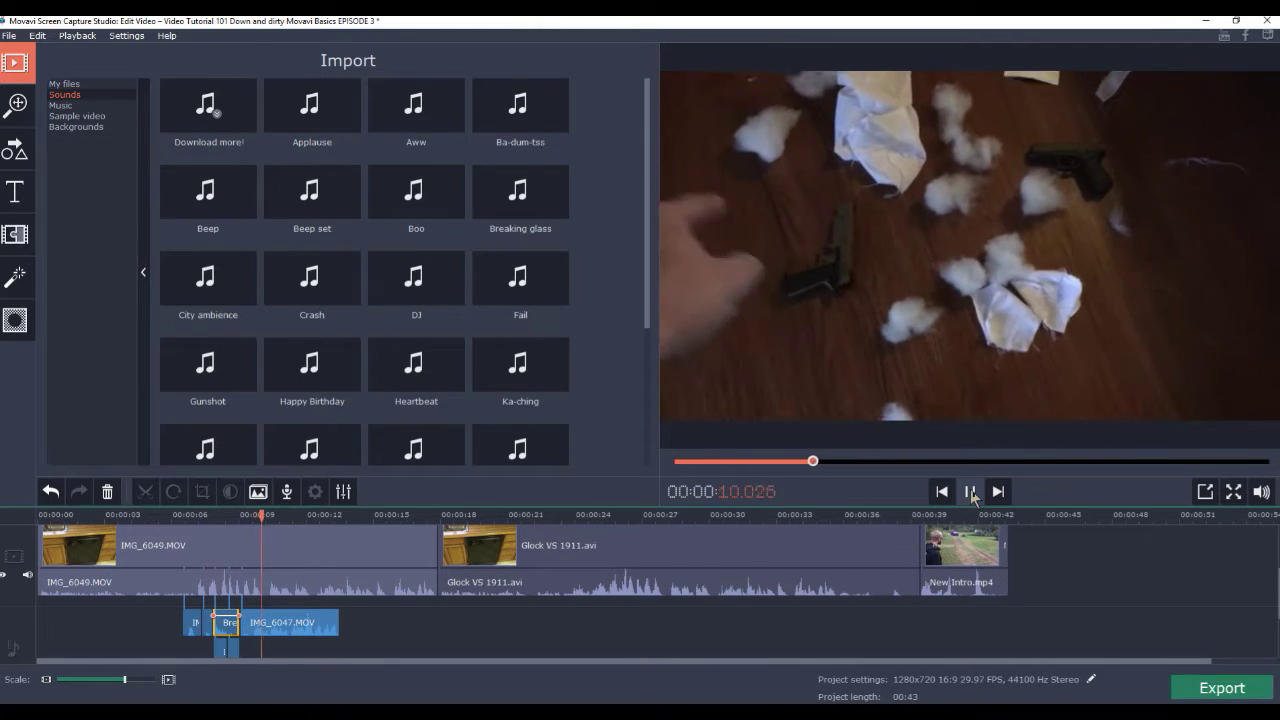
- Stop the playback, place the White noise sound on the audio track directly after New Intro.mp4 and play it
{"action": "left_click", "coordinate": [970, 491]}
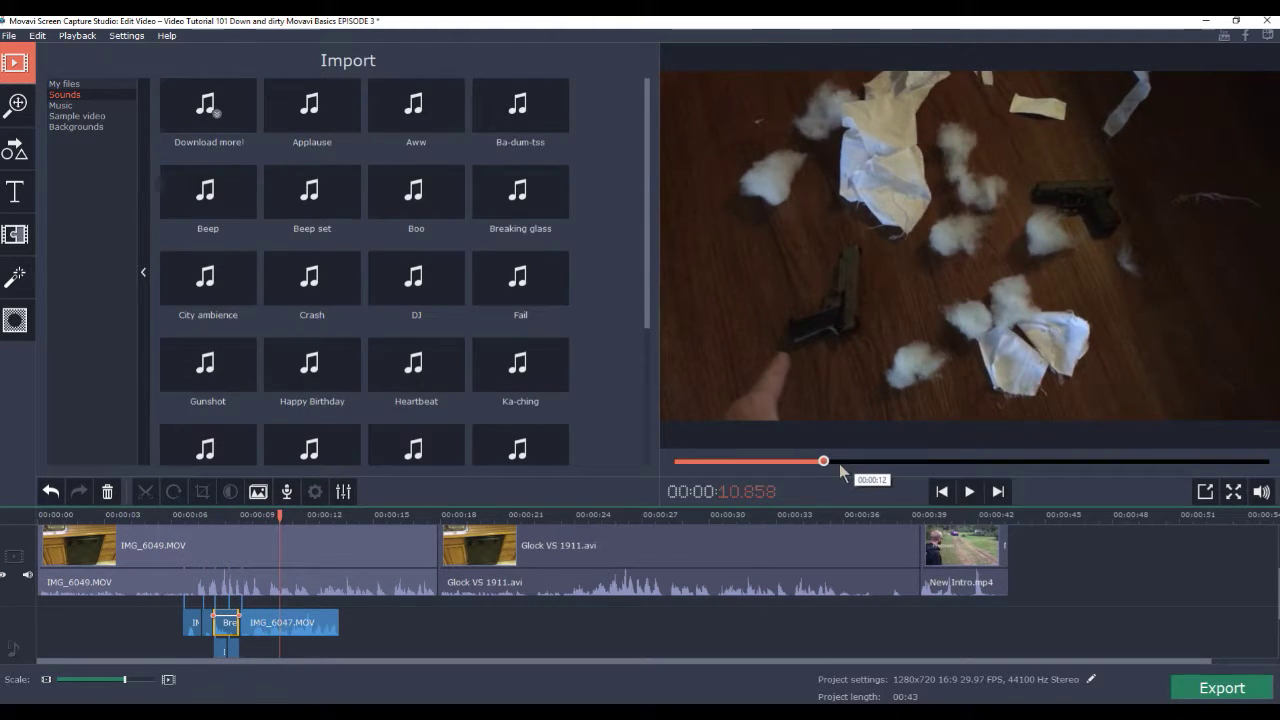
{"action": "left_click_drag", "start_coordinate": [647, 164], "coordinate": [644, 317]}
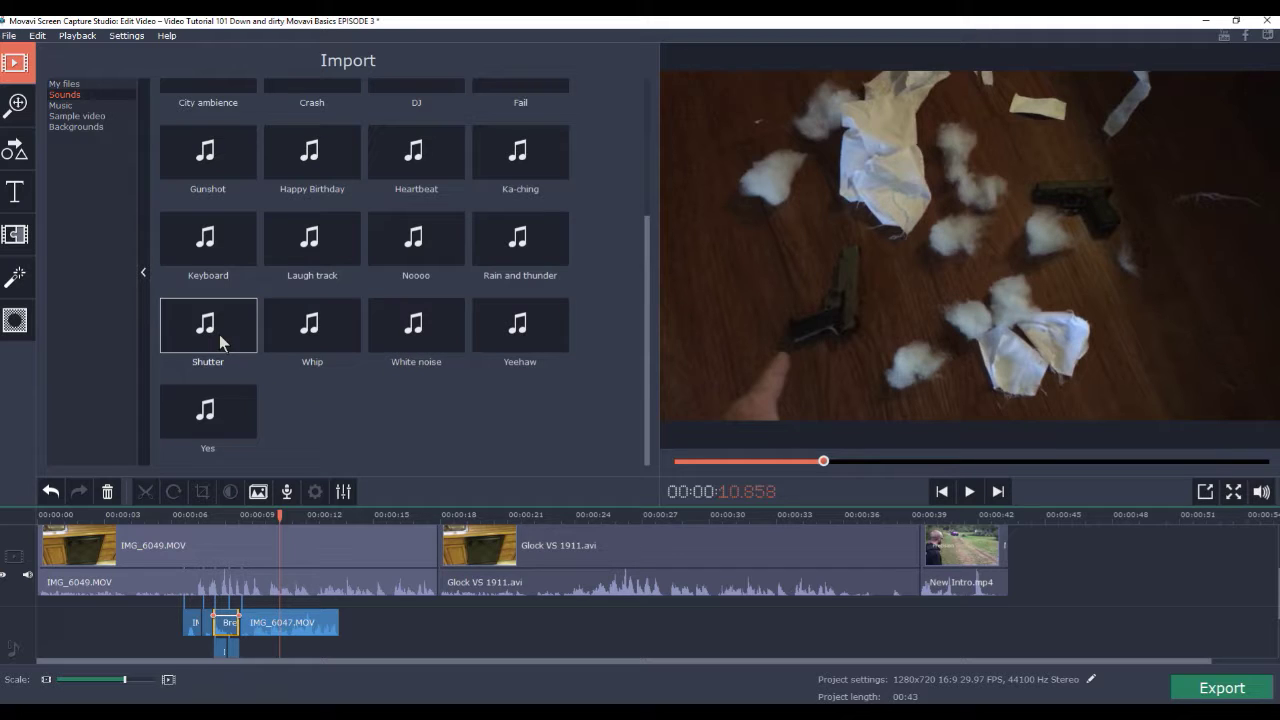
{"action": "left_click", "coordinate": [420, 330]}
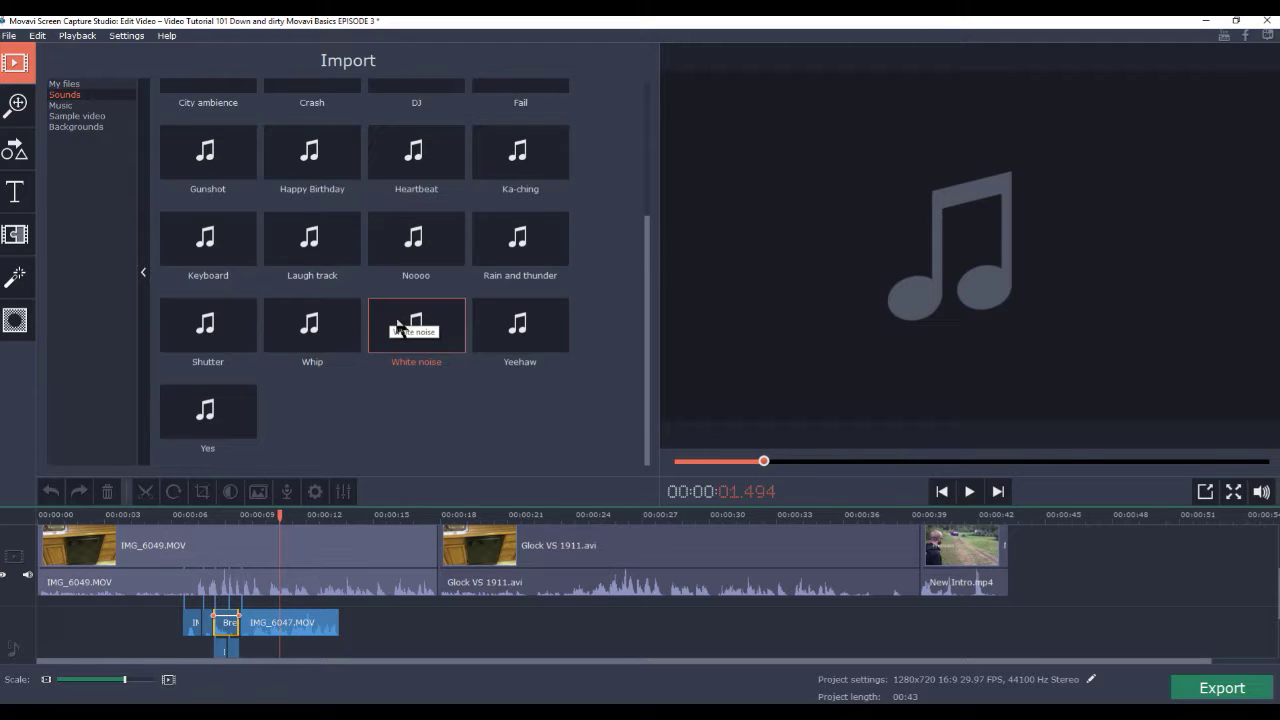
{"action": "left_click_drag", "start_coordinate": [390, 325], "coordinate": [1015, 618]}
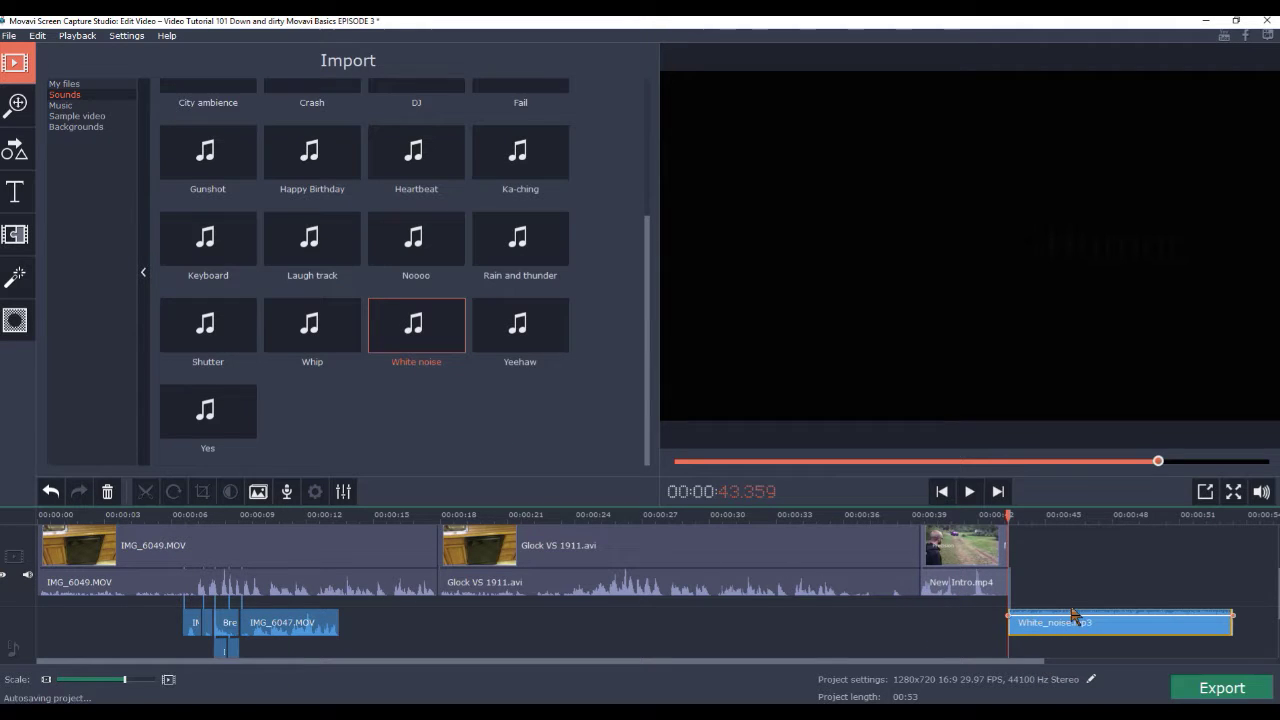
{"action": "left_click", "coordinate": [969, 491]}
{"action": "left_click", "coordinate": [969, 491]}
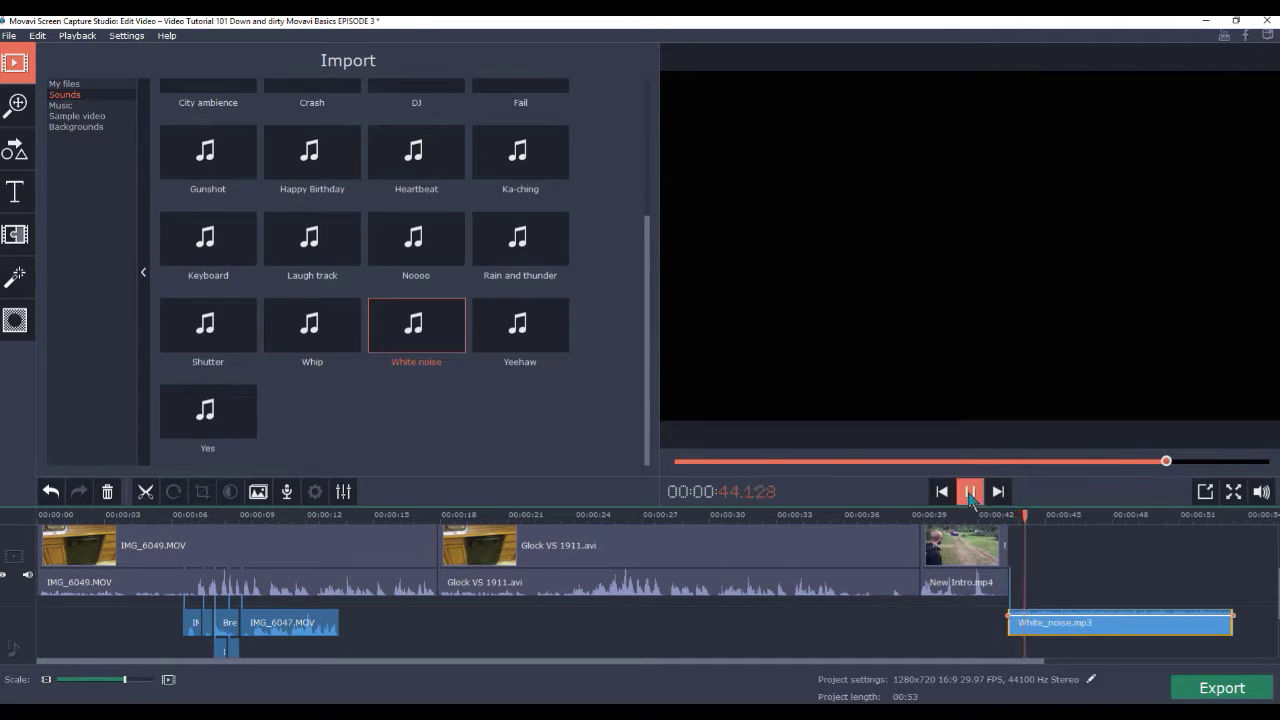
- Lower the volume of the White_noise.mp3 clip to 8% and play it from just before its start
{"action": "scroll", "coordinate": [720, 664], "scroll_direction": "right", "scroll_amount": 5}
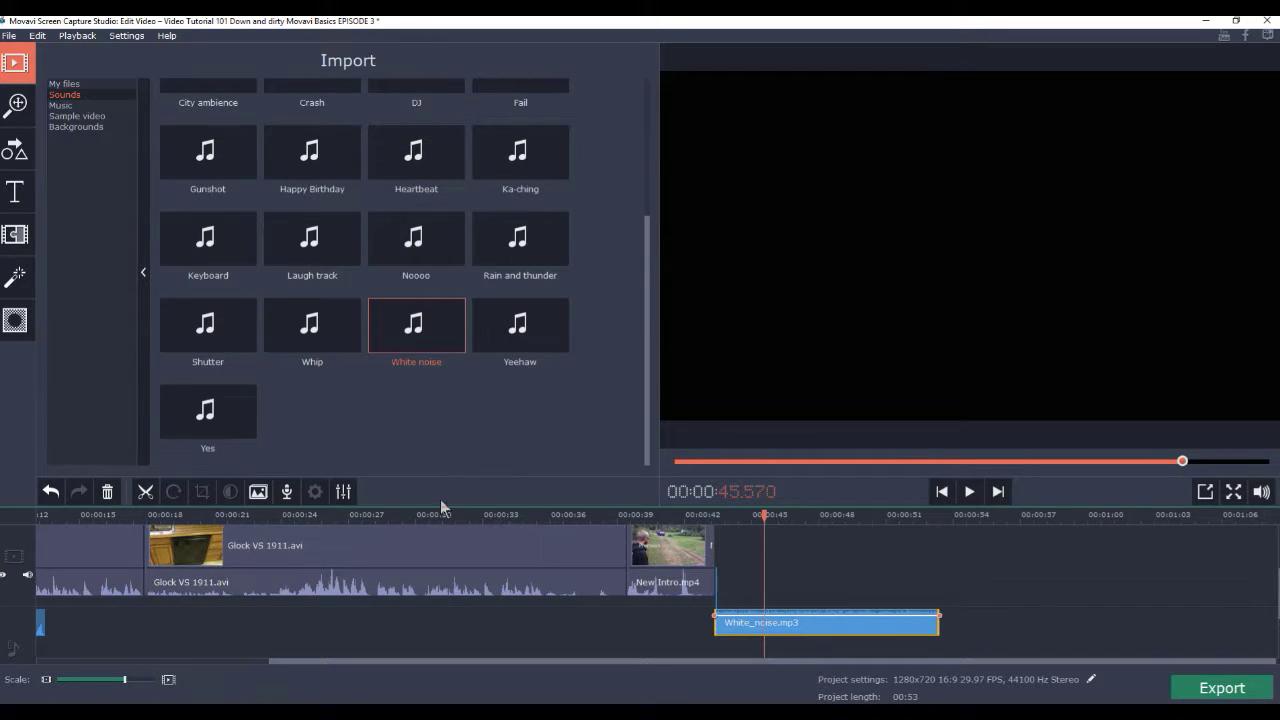
{"action": "left_click", "coordinate": [344, 491]}
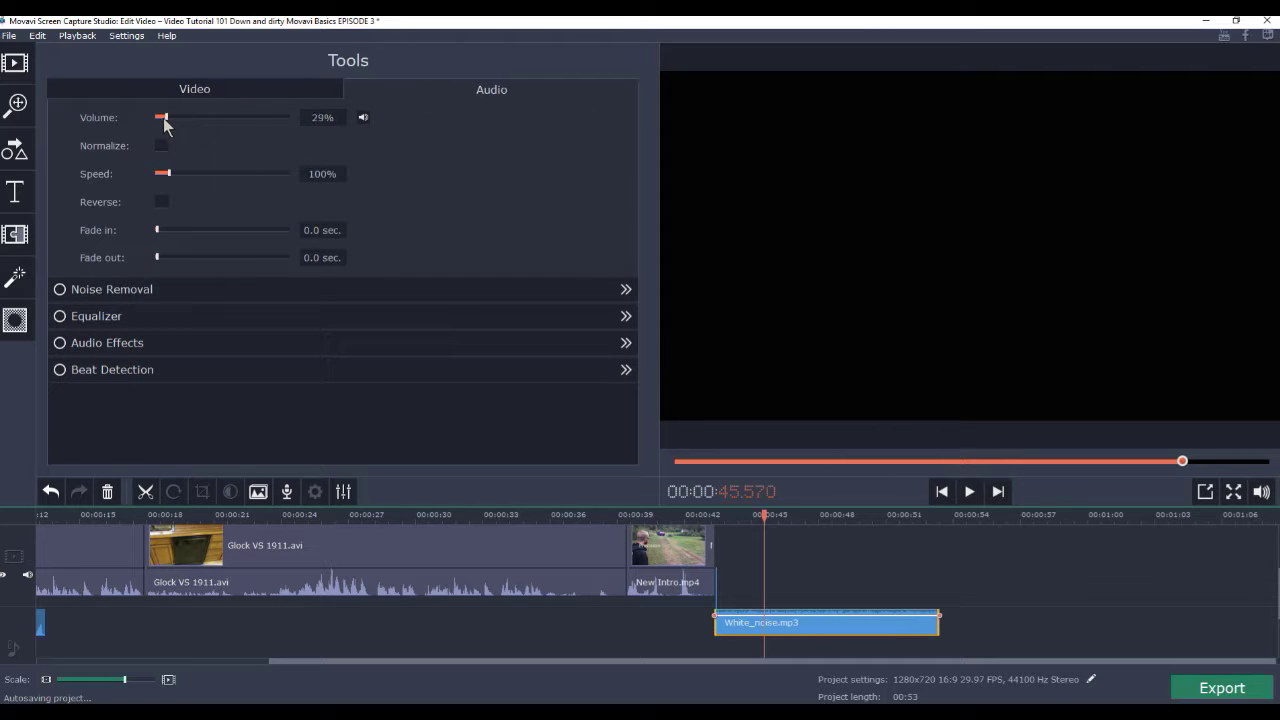
{"action": "key", "text": "Left"}
{"action": "key", "text": "Left"}
{"action": "key", "text": "Left"}
{"action": "key", "text": "Left"}
{"action": "key", "text": "Left"}
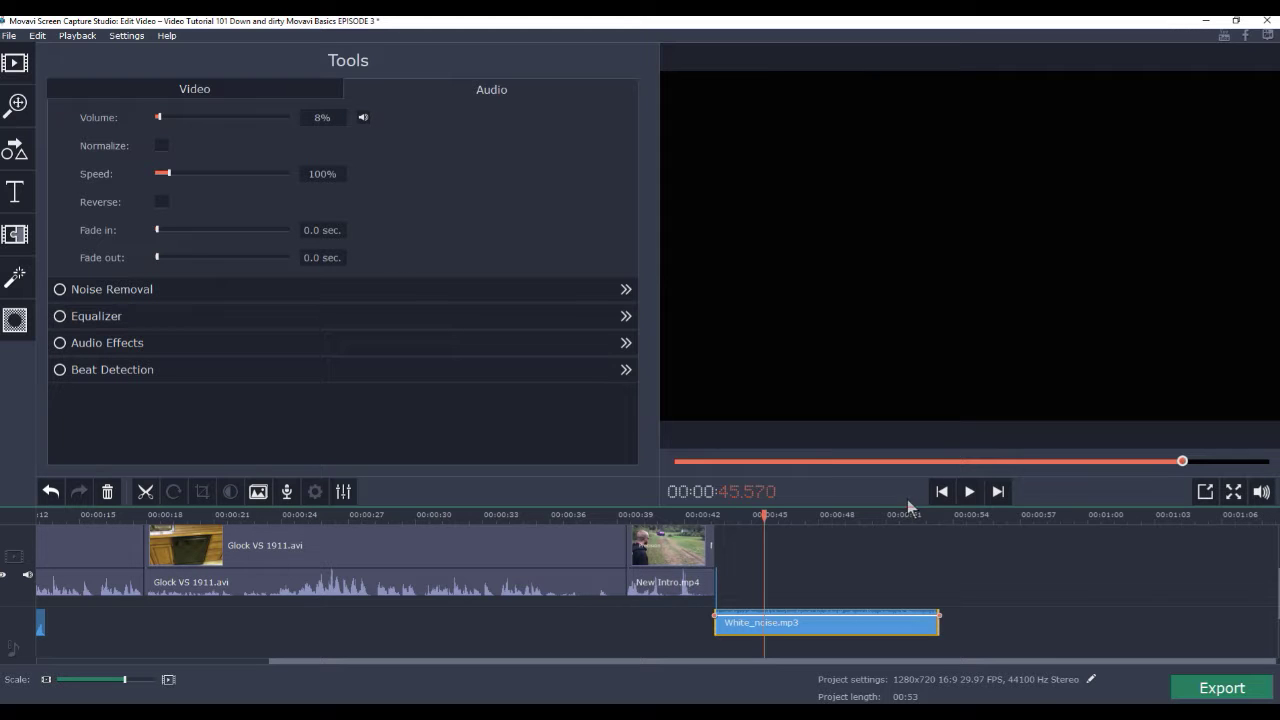
{"action": "left_click_drag", "start_coordinate": [765, 516], "coordinate": [704, 516]}
{"action": "left_click", "coordinate": [969, 492]}
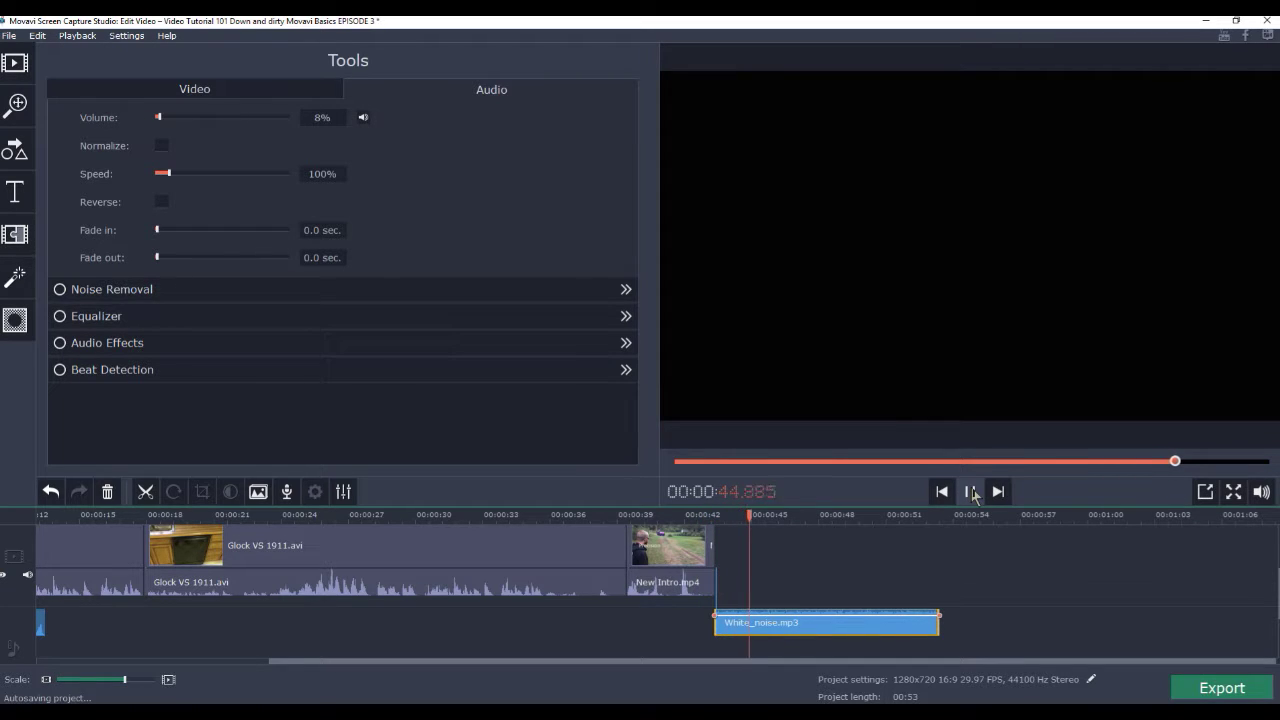
{"action": "left_click", "coordinate": [971, 492]}
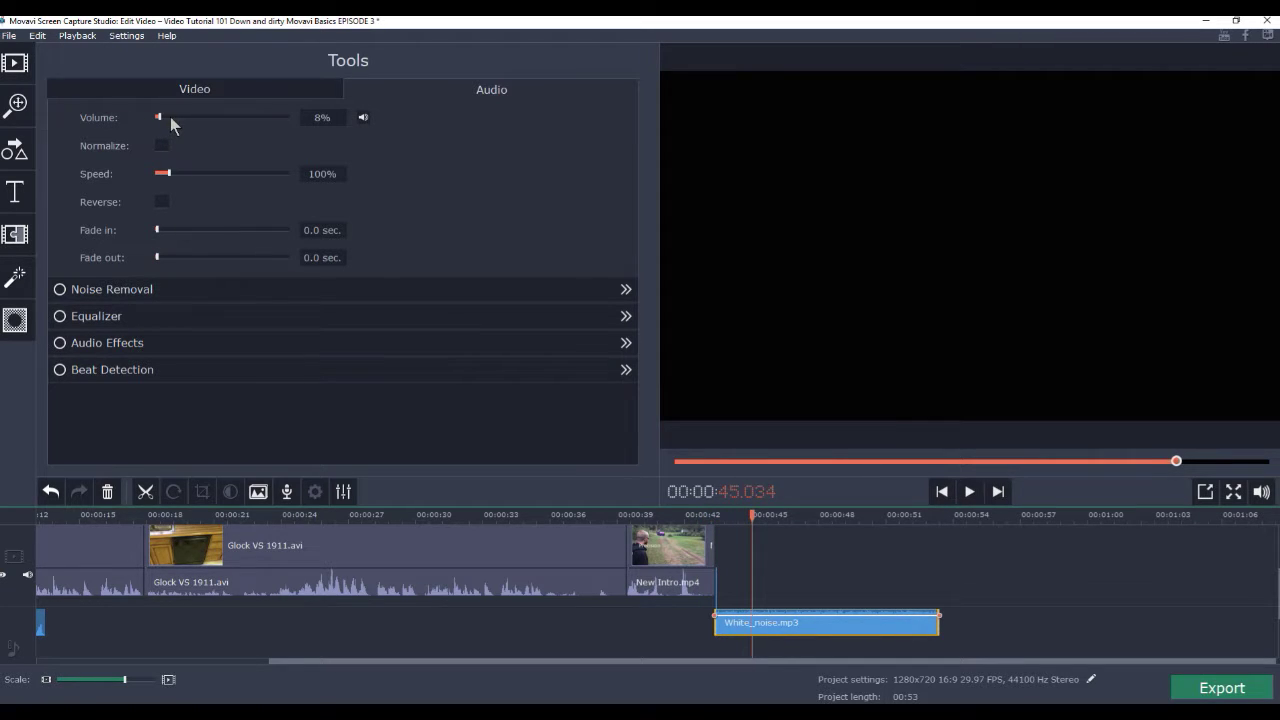
- Reduce the White_noise.mp3 volume further to 6% and play it briefly
{"action": "mouse_move", "coordinate": [170, 117]}
{"action": "left_click", "coordinate": [159, 115]}
{"action": "left_click", "coordinate": [969, 492]}
{"action": "left_click", "coordinate": [969, 492]}
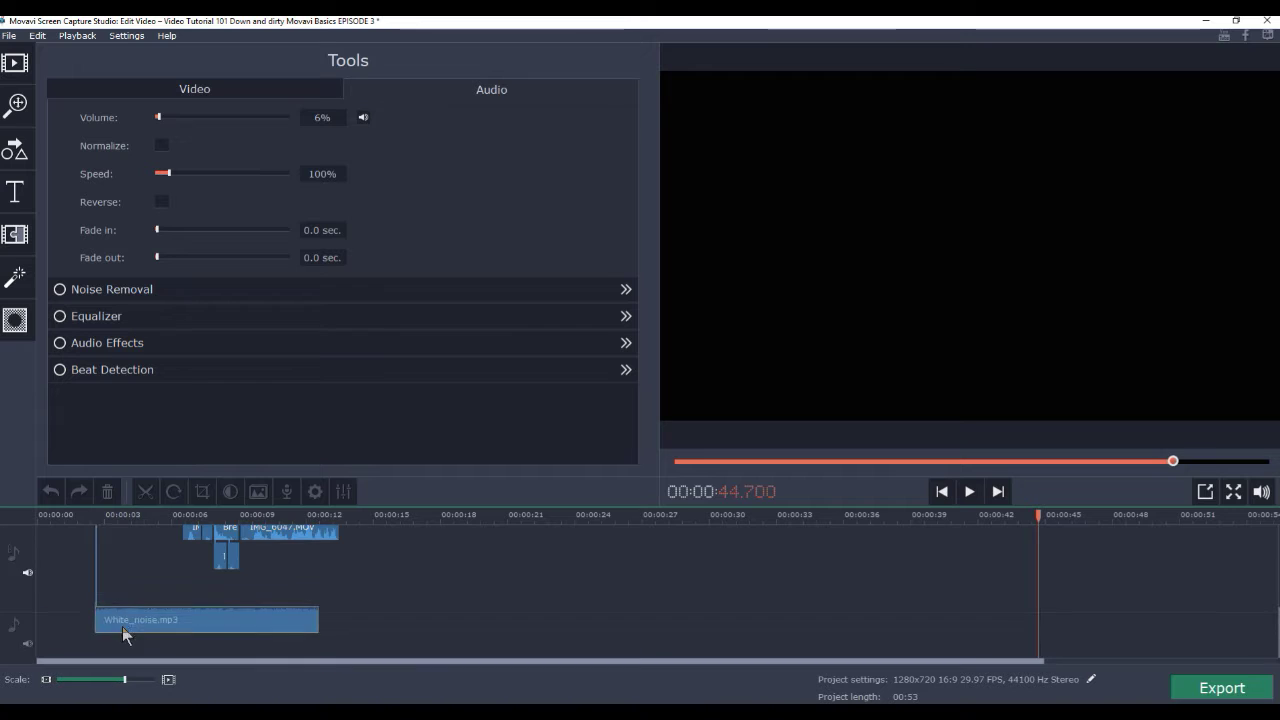
- Move White_noise.mp3 beneath IMG_6049.MOV so that it starts at about 5.53 s, and play that passage of the video
{"action": "left_click_drag", "start_coordinate": [122, 626], "coordinate": [78, 597]}
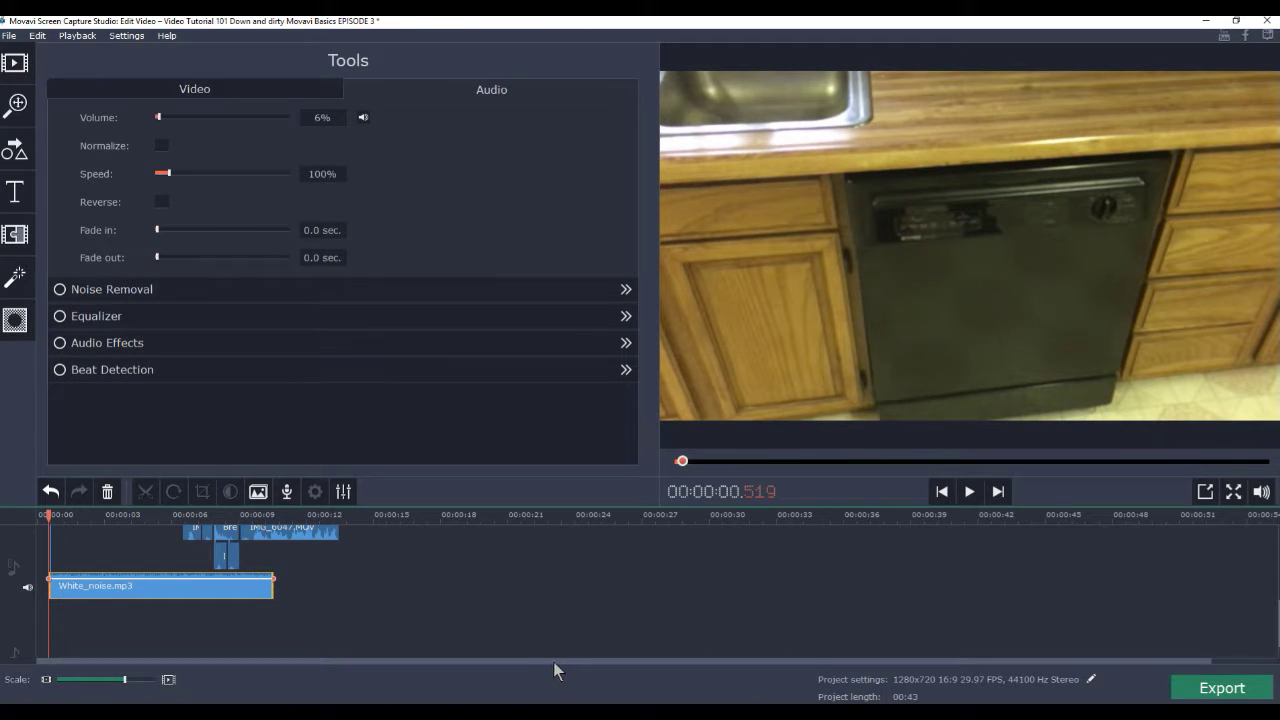
{"action": "scroll", "coordinate": [520, 590], "scroll_direction": "up", "scroll_amount": 3}
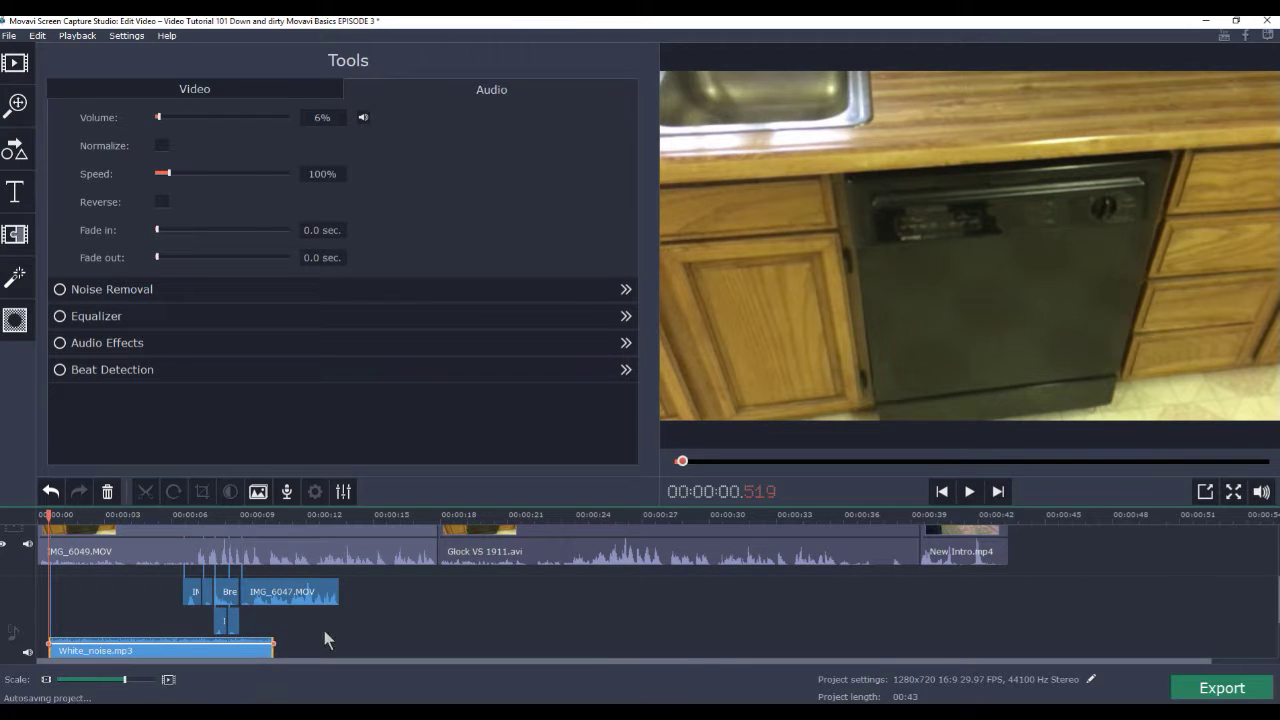
{"action": "left_click_drag", "start_coordinate": [95, 652], "coordinate": [222, 648]}
{"action": "left_click_drag", "start_coordinate": [222, 645], "coordinate": [205, 652]}
{"action": "left_click", "coordinate": [143, 543]}
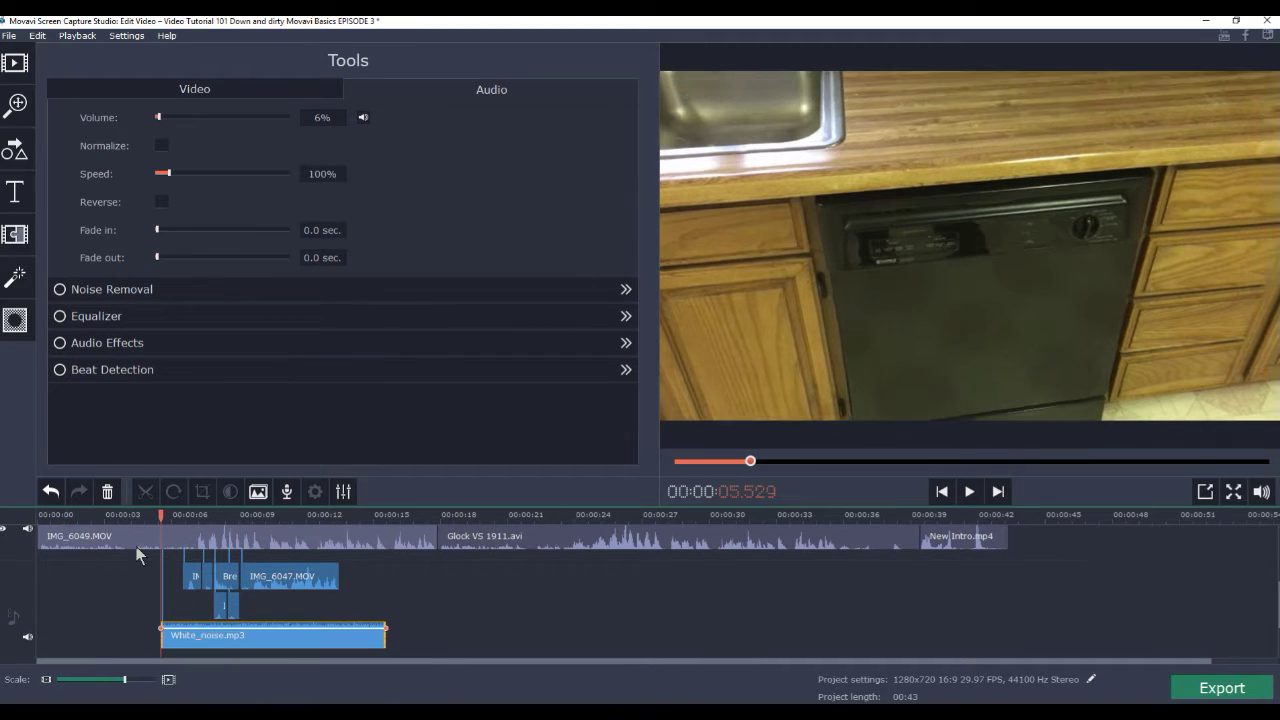
{"action": "left_click", "coordinate": [967, 493]}
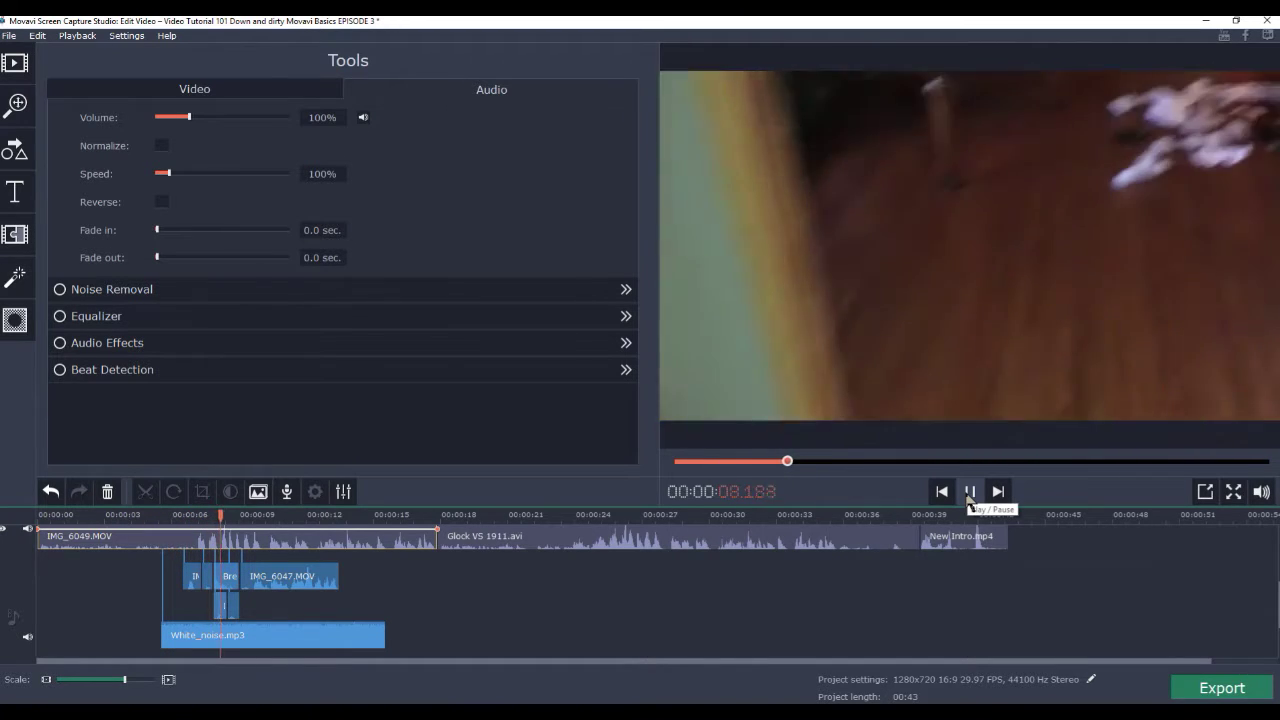
{"action": "left_click", "coordinate": [969, 494]}
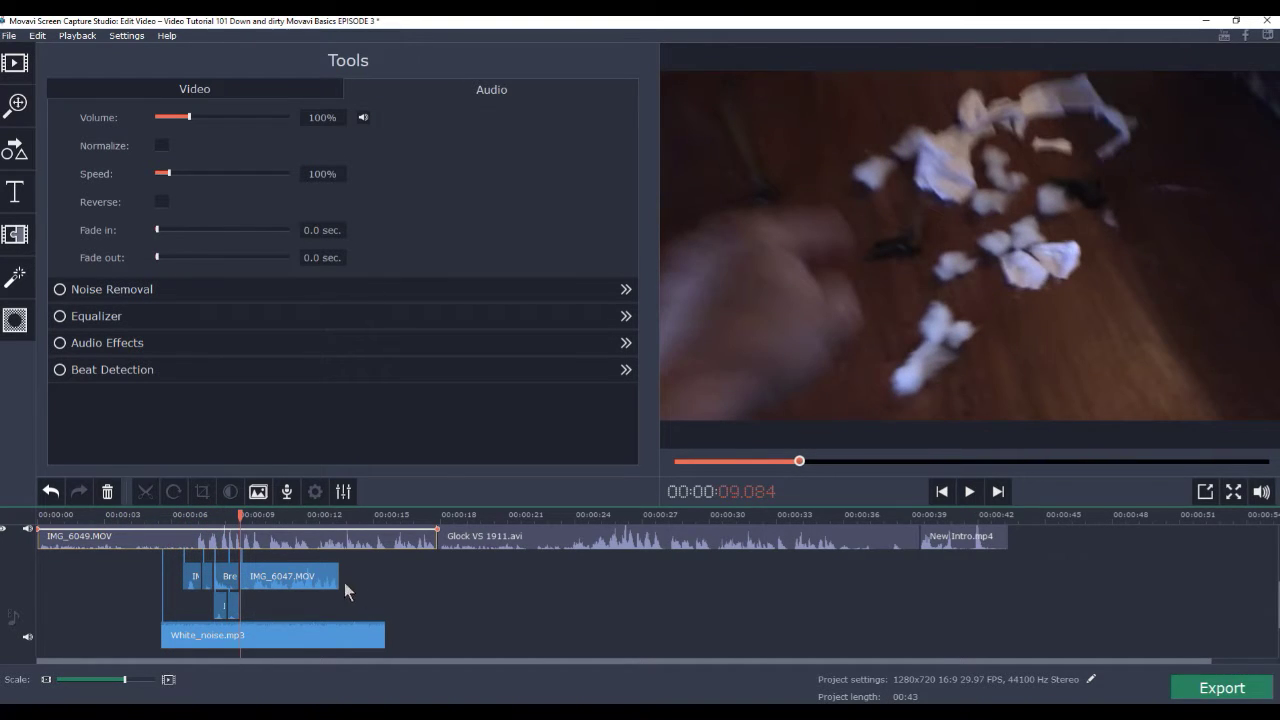
- Set the White_noise.mp3 volume to 1% and play the timeline from about 4.95 s to check the mix
{"action": "left_click", "coordinate": [222, 636]}
{"action": "left_click", "coordinate": [159, 118]}
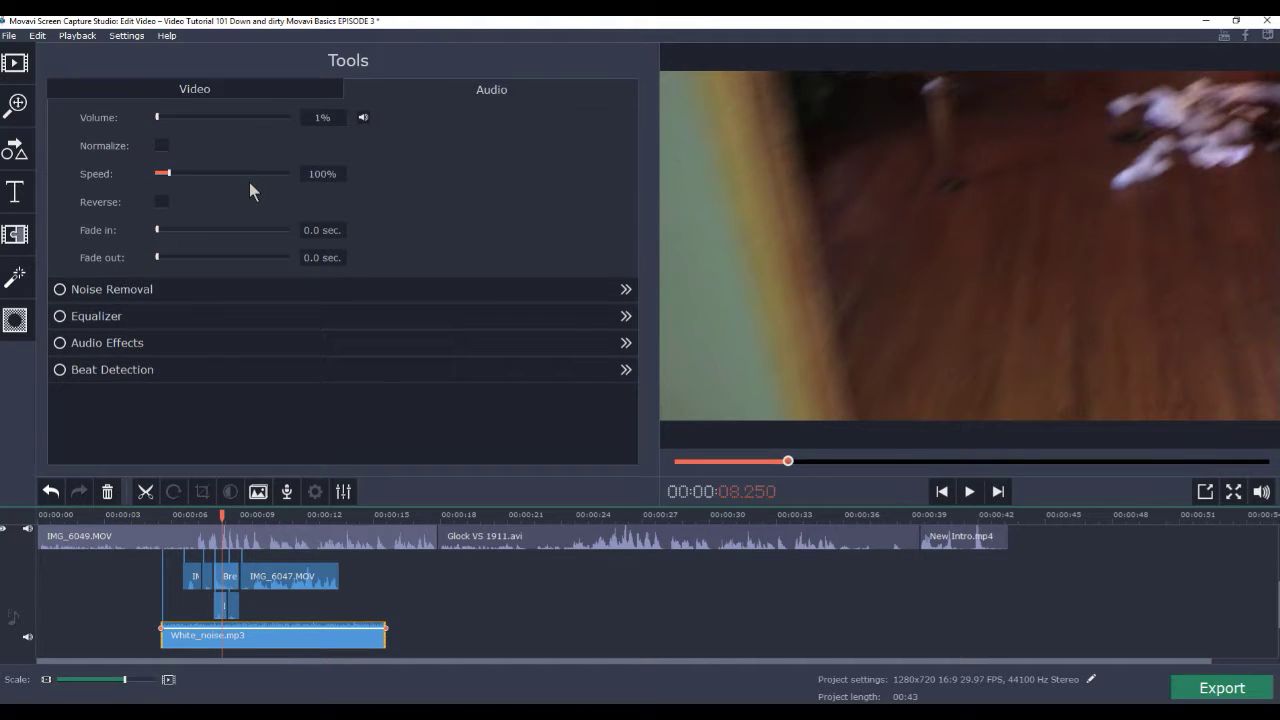
{"action": "left_click", "coordinate": [149, 544]}
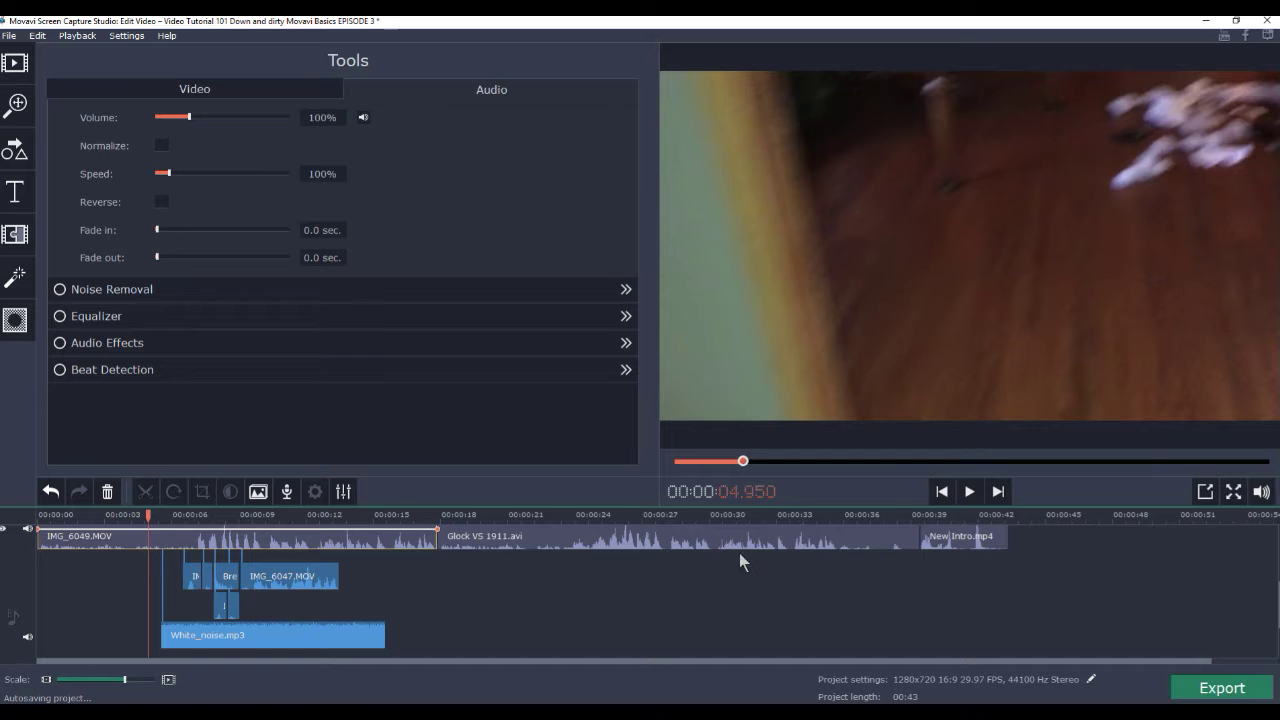
{"action": "left_click", "coordinate": [969, 492]}
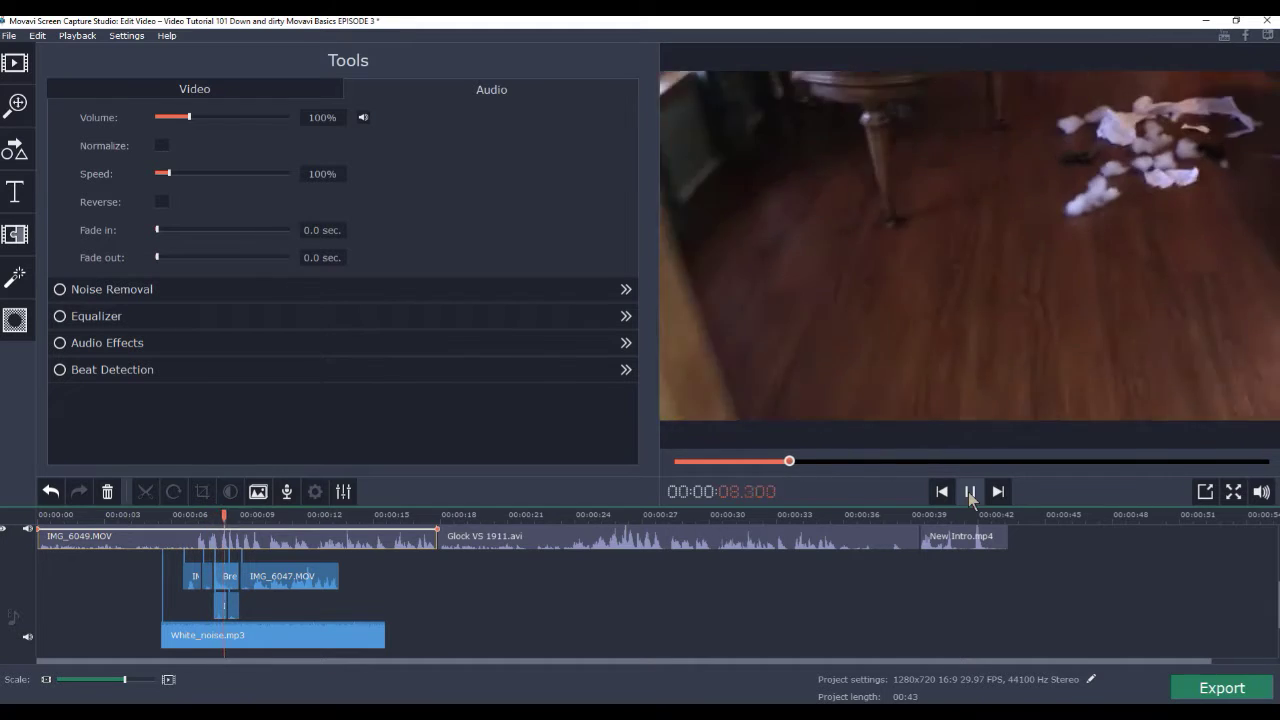
{"action": "left_click", "coordinate": [968, 492]}
- Delete the White_noise.mp3 clip from the audio track and return the playhead to the start of the timeline
{"action": "left_click", "coordinate": [208, 632]}
{"action": "key", "text": "Delete"}
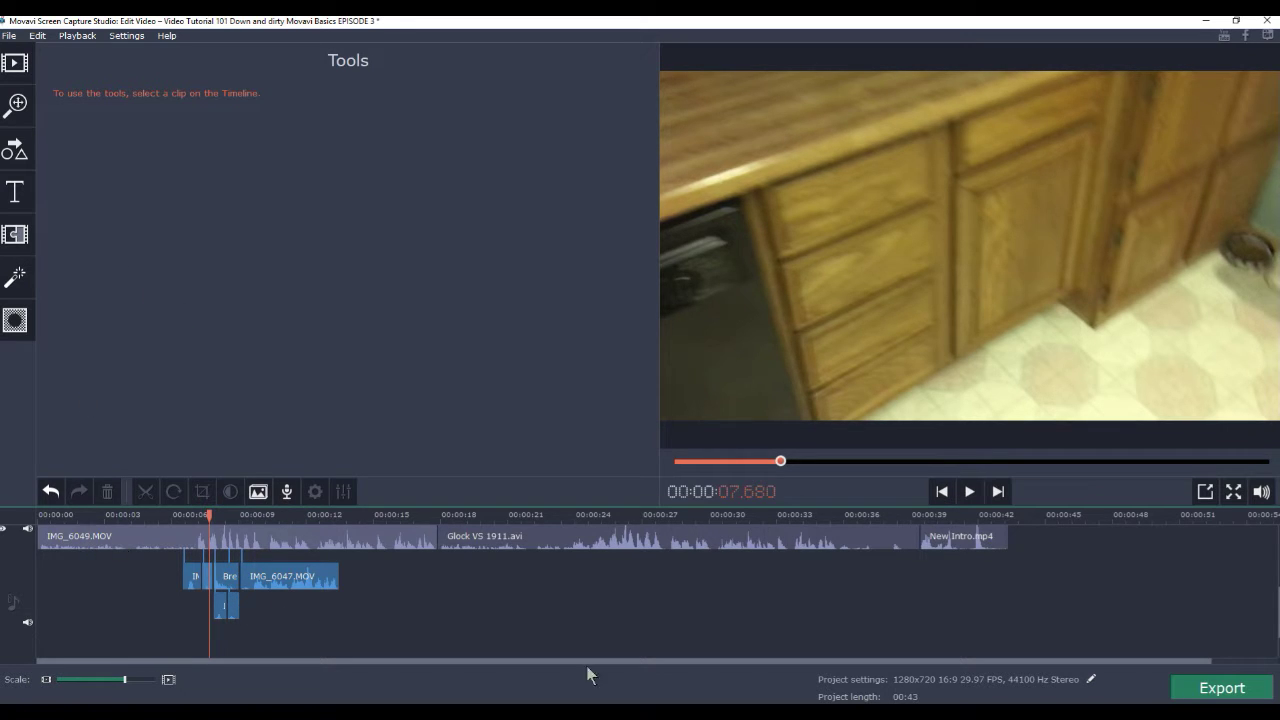
{"action": "scroll", "coordinate": [83, 531], "scroll_direction": "up", "scroll_amount": 3}
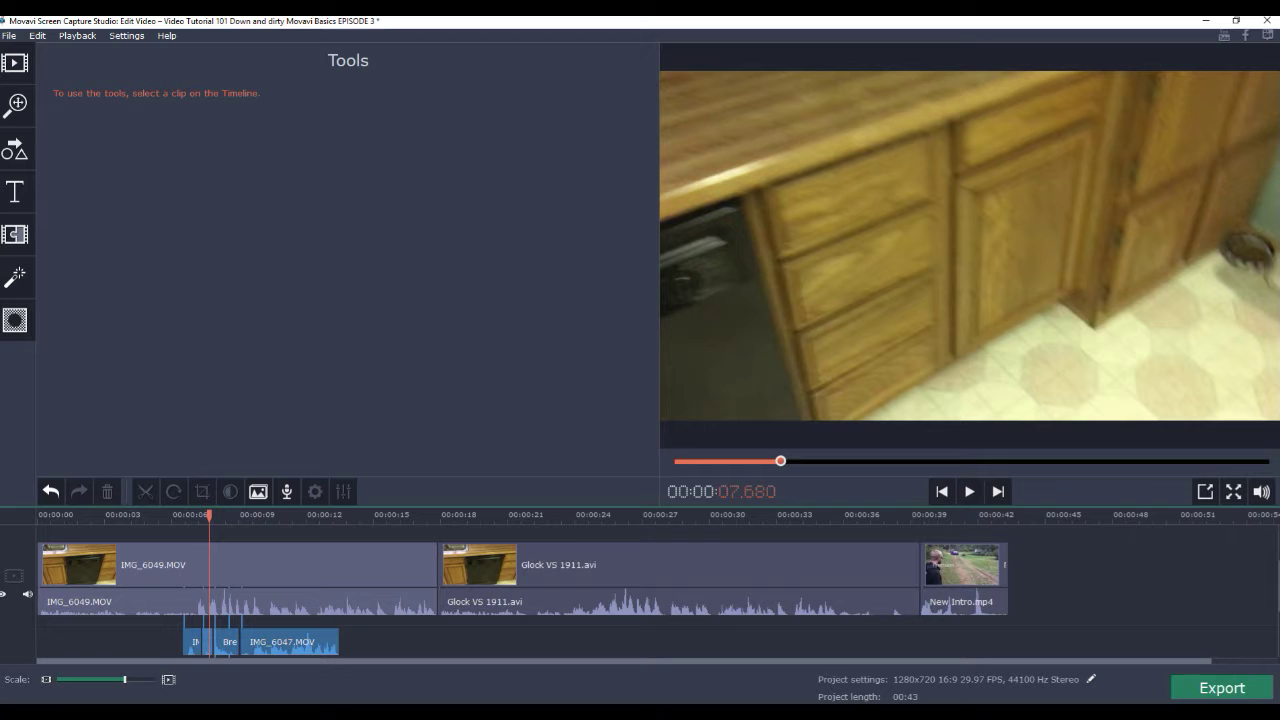
{"action": "left_click_drag", "start_coordinate": [209, 516], "coordinate": [6, 538]}
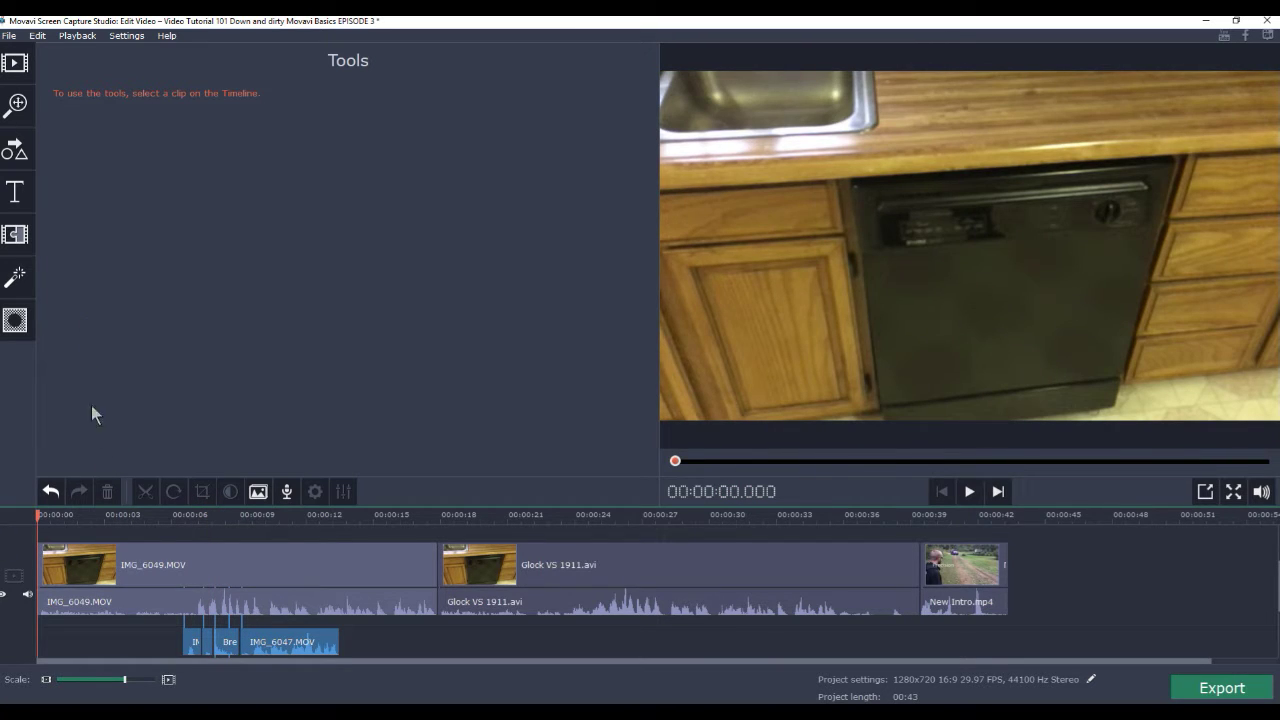
- Switch the import library back to My files and select the Glock VS 1911.avi clip on the timeline
{"action": "left_click", "coordinate": [15, 62]}
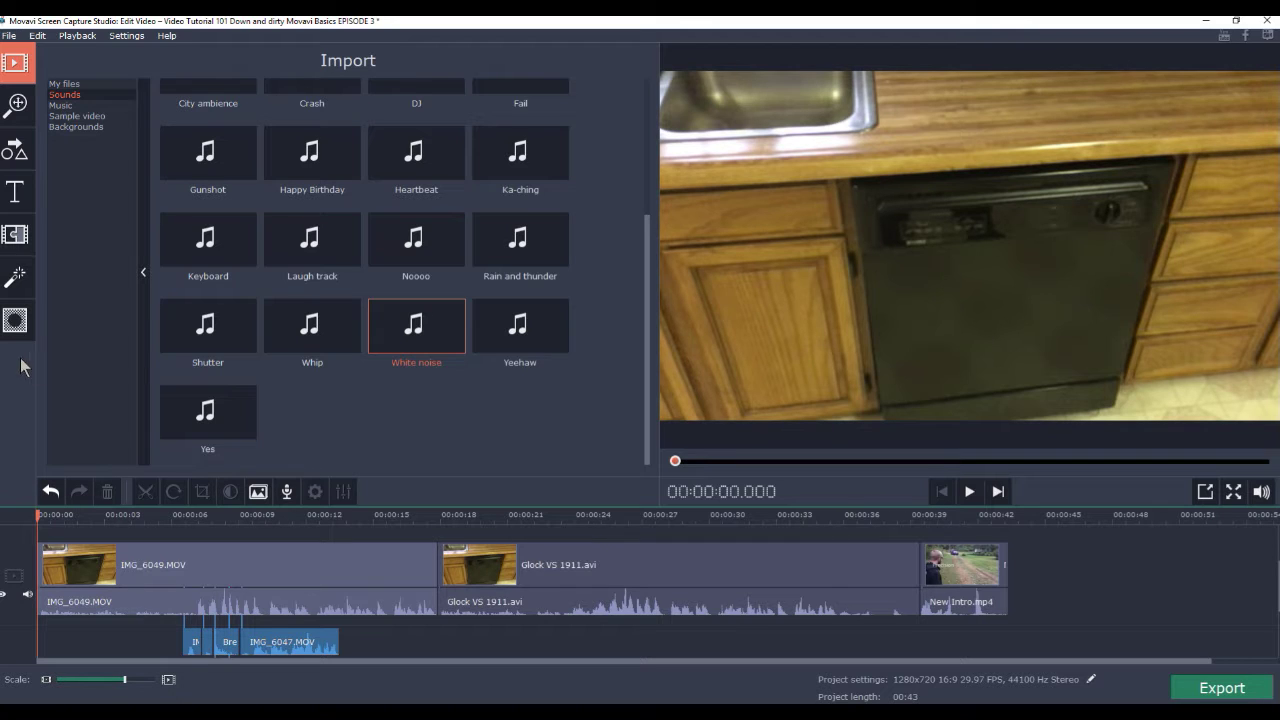
{"action": "left_click", "coordinate": [82, 85]}
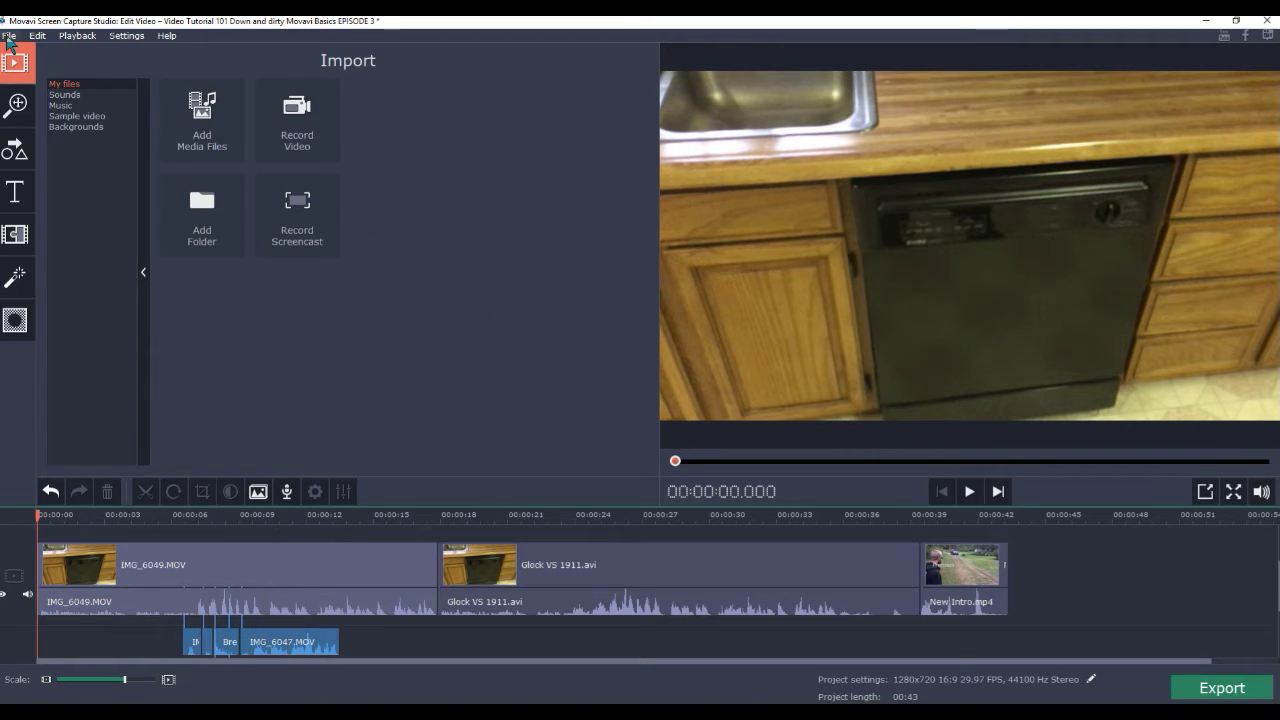
{"action": "left_click", "coordinate": [8, 36]}
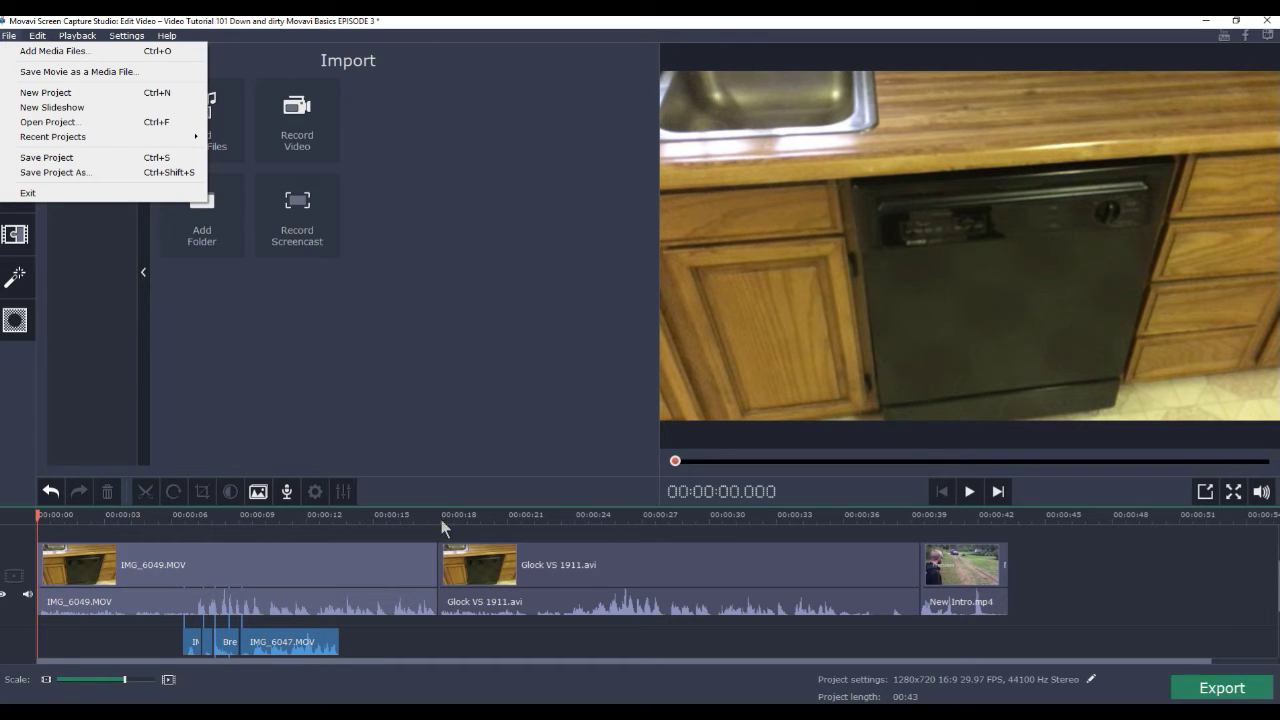
{"action": "left_click", "coordinate": [484, 577]}
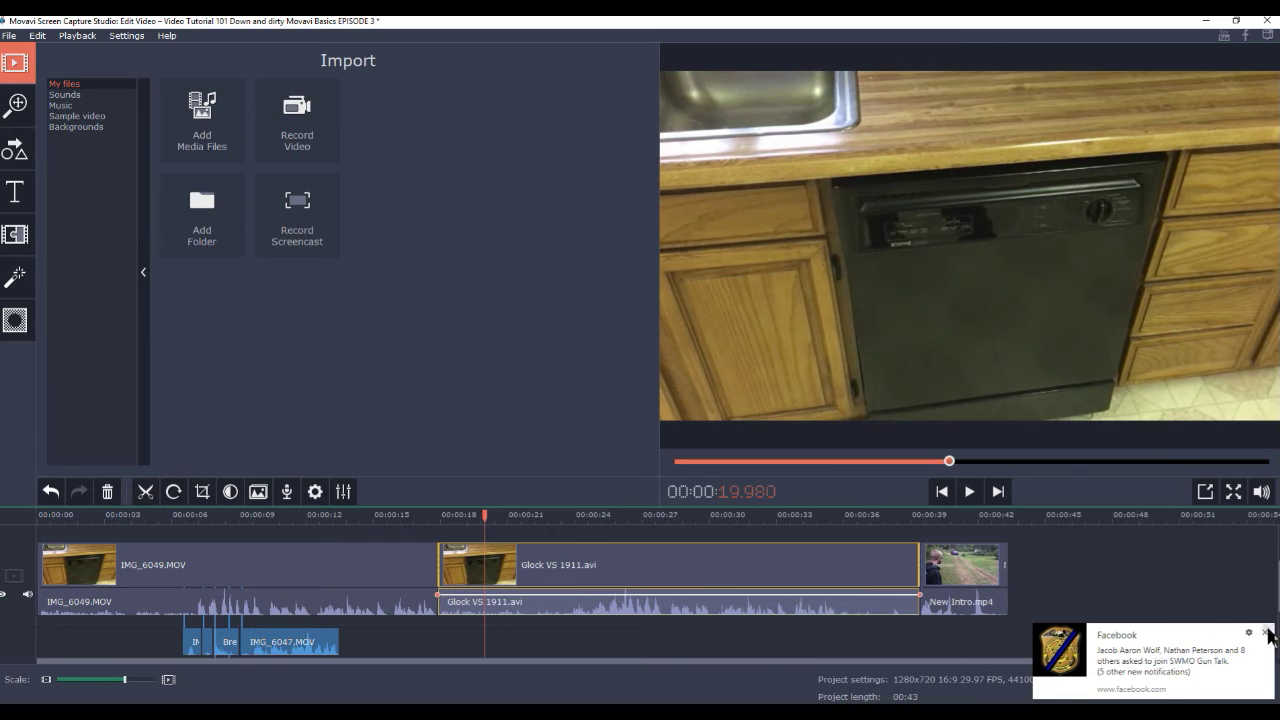
{"action": "left_click", "coordinate": [1265, 633]}
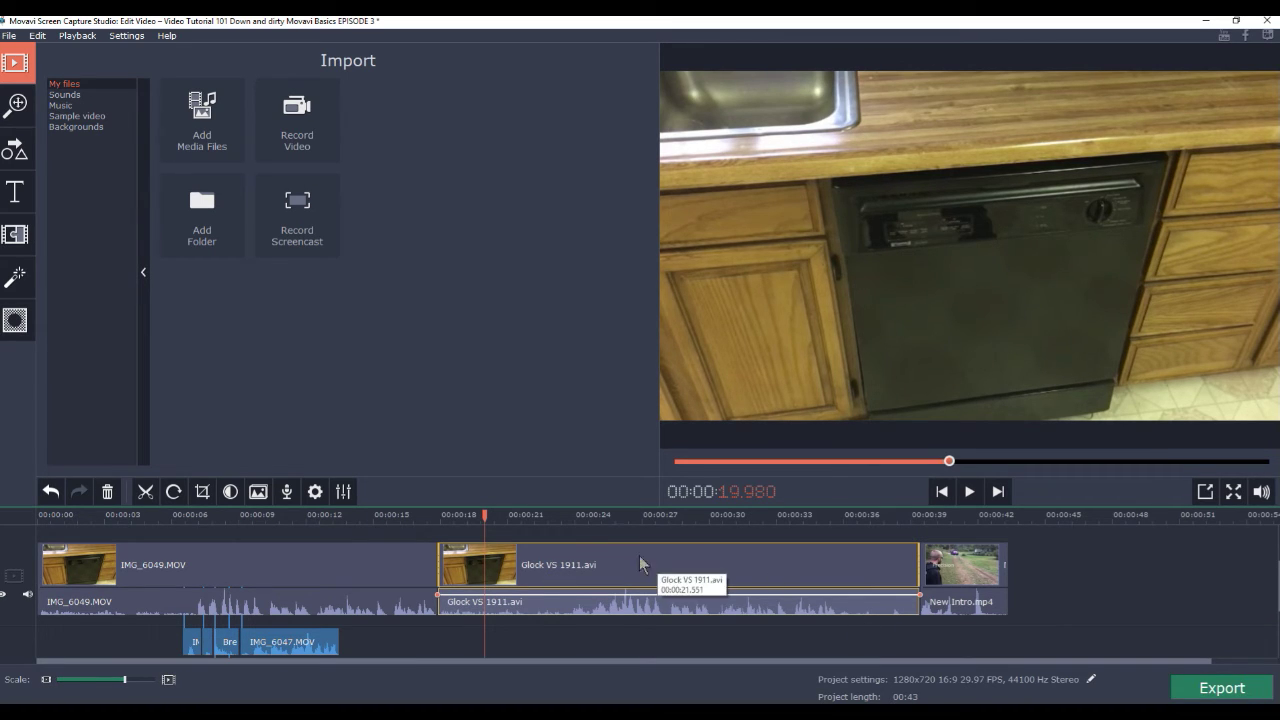